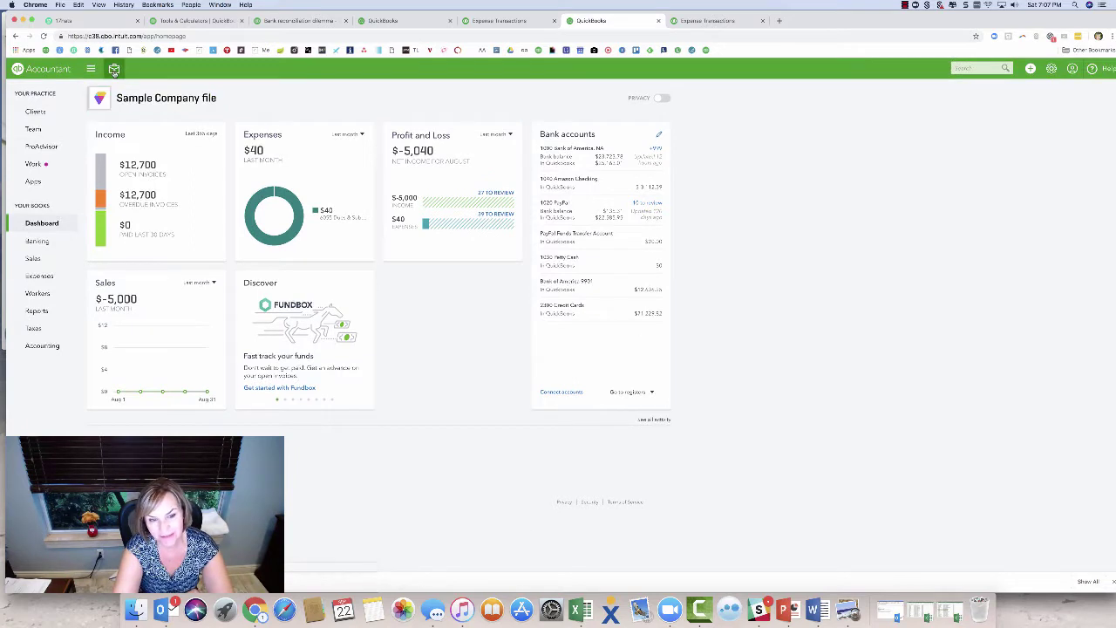
Step: Open the reconciliation discrepancy report for 1000 Bank of America, NA and examine the deleted deposit's full audit history
click(114, 68)
click(135, 183)
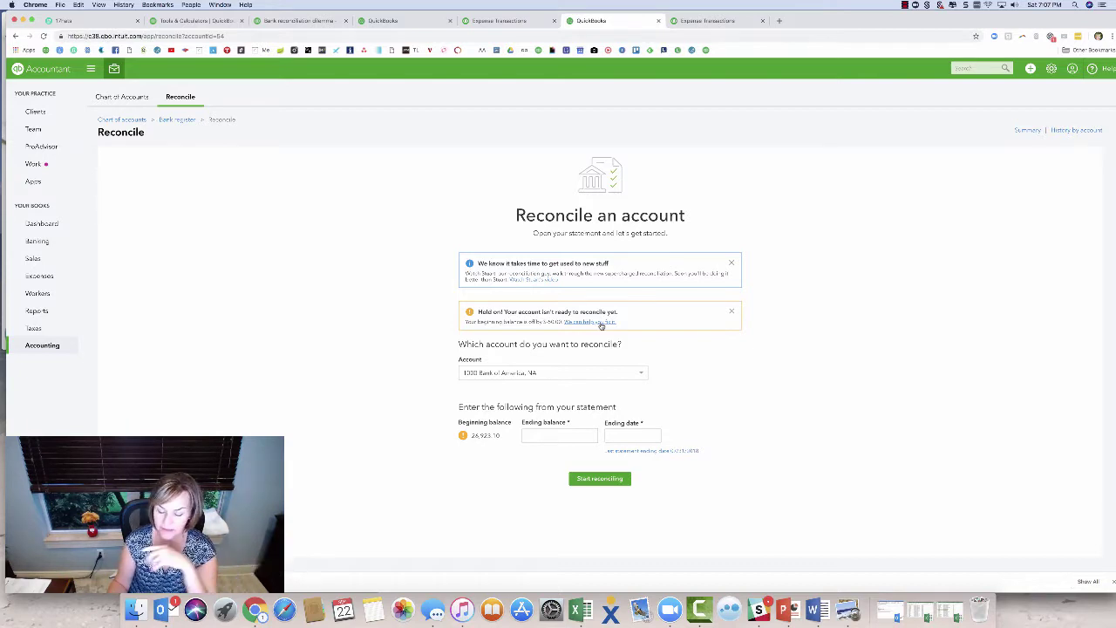
click(599, 323)
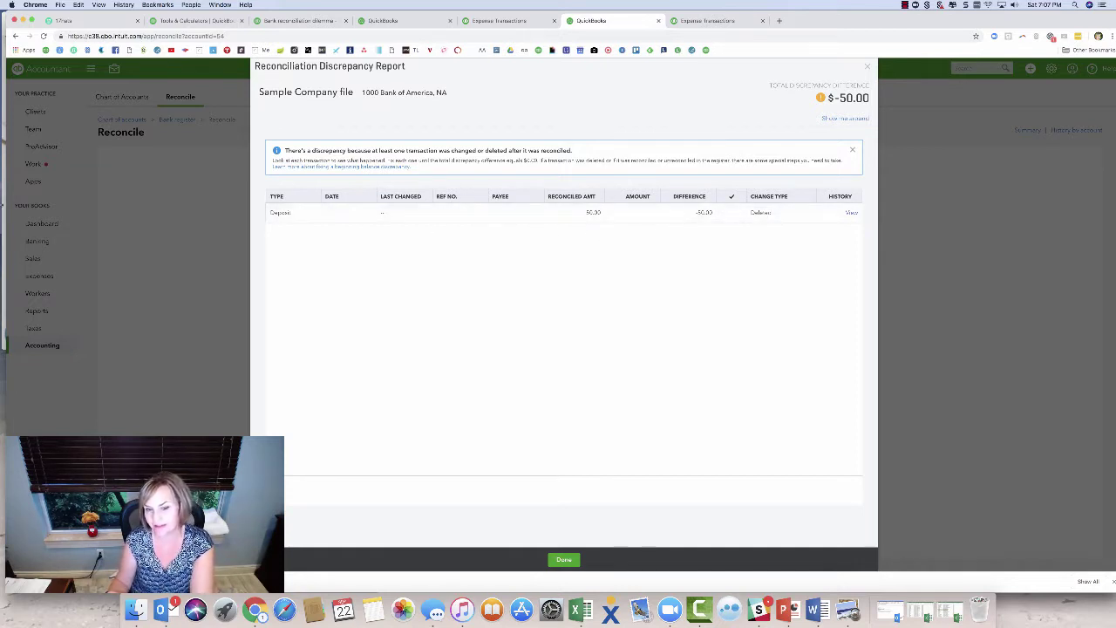
click(851, 213)
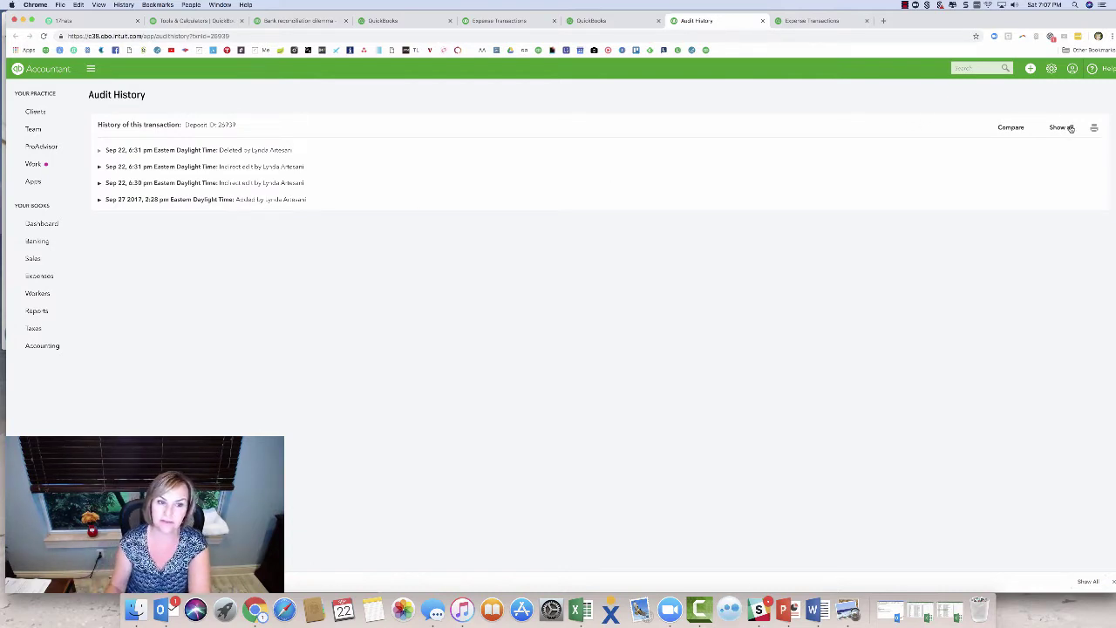
click(1071, 128)
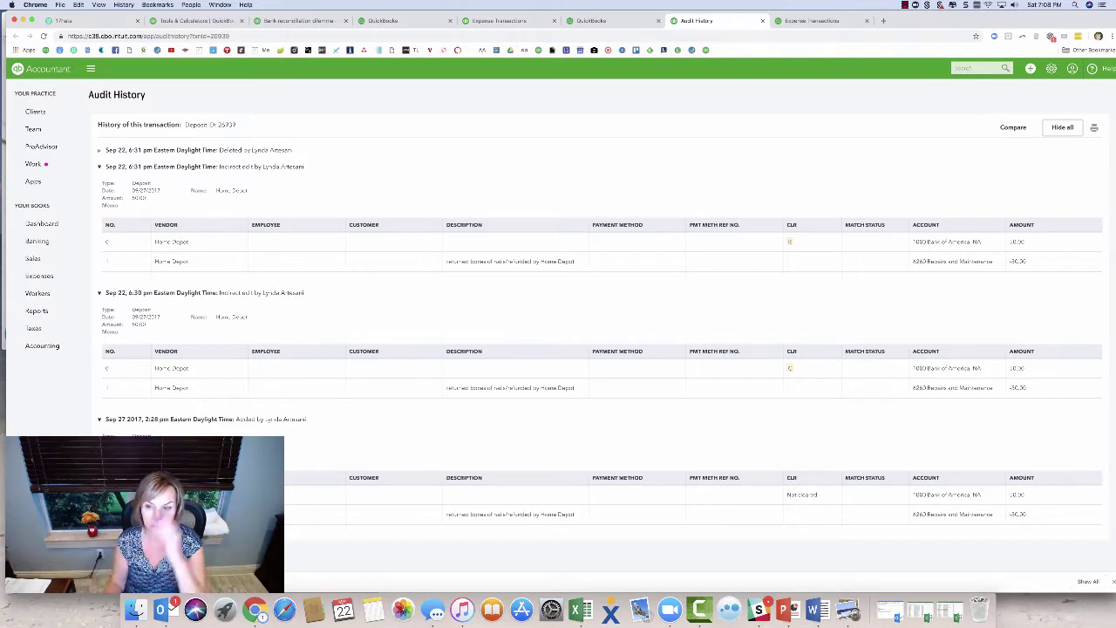
Step: Return to the company dashboard and open a new bank deposit form in a separate tab
mouse_move(61, 257)
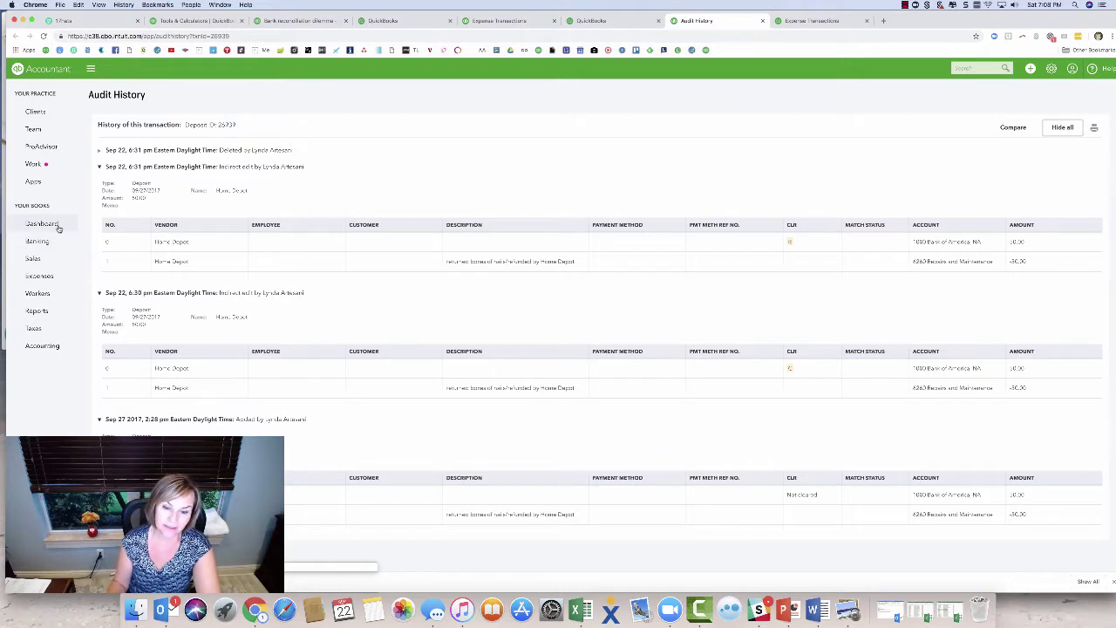
click(1032, 69)
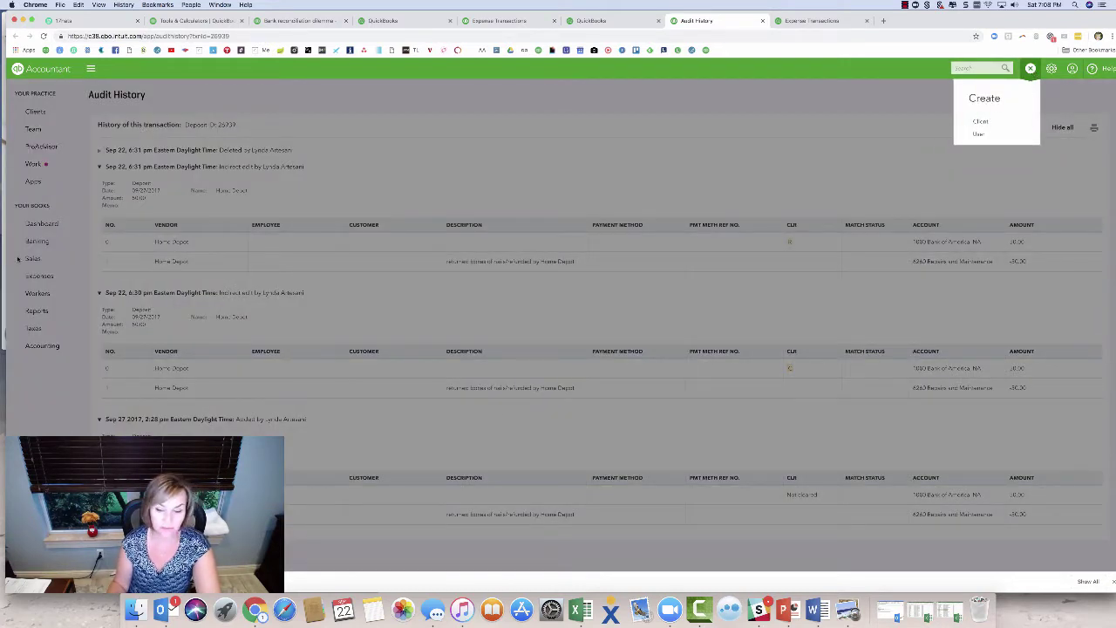
click(41, 224)
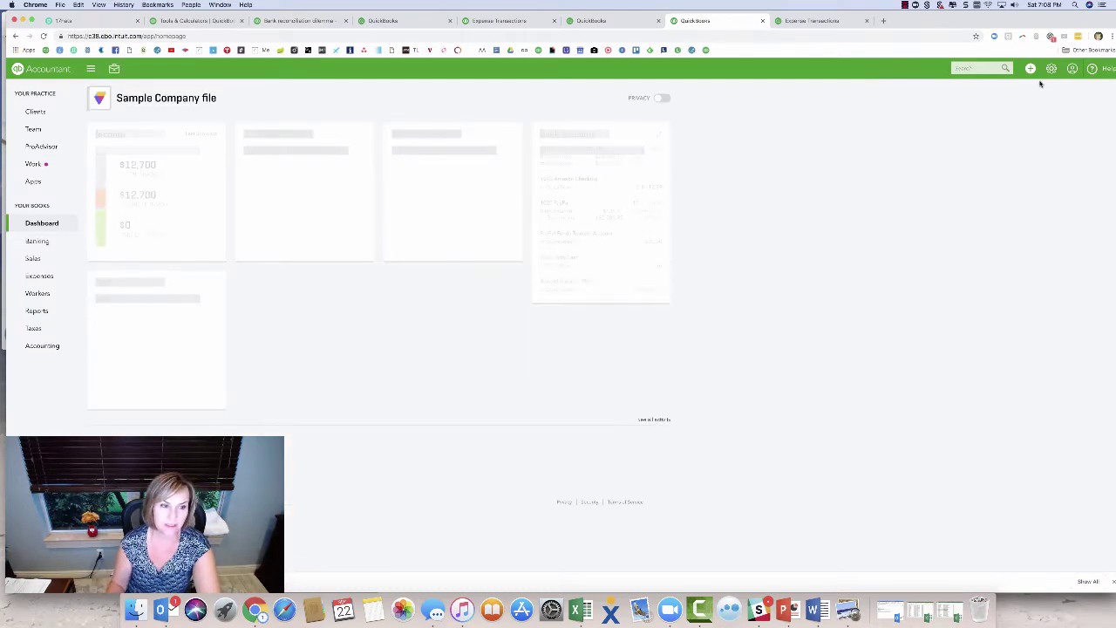
click(1030, 69)
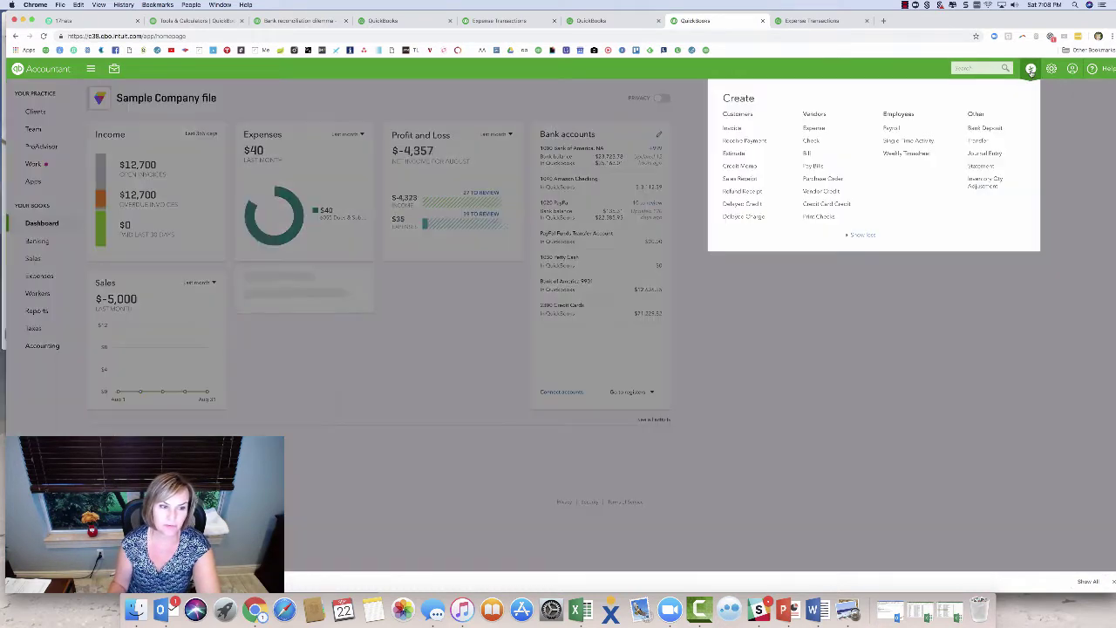
right_click(981, 127)
click(1003, 132)
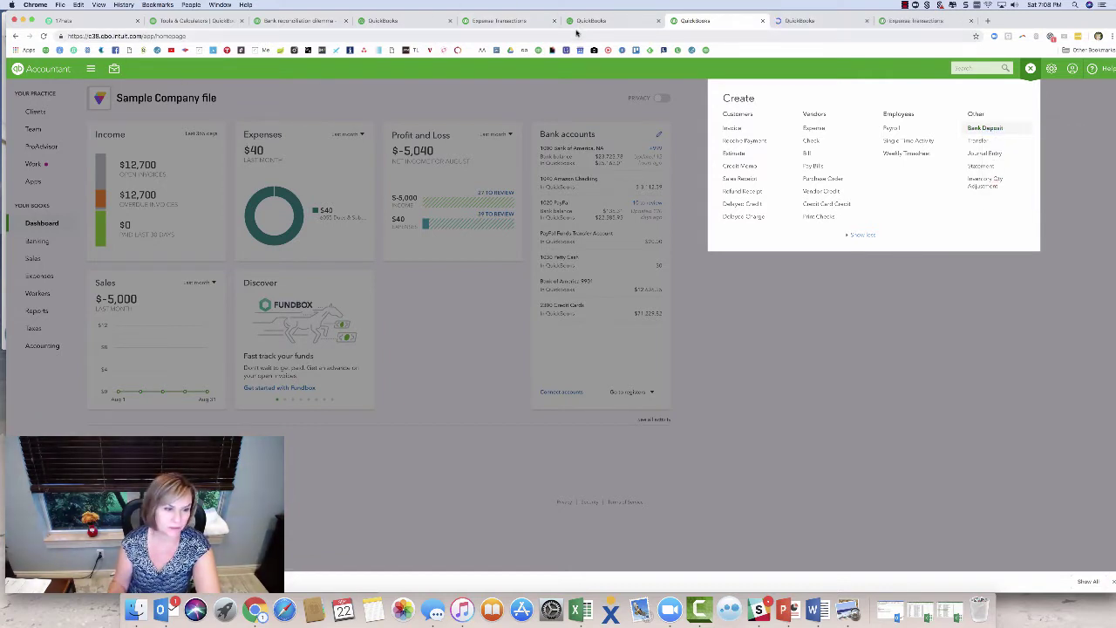
Step: Reopen the Bank of America discrepancy report from Reconcile and expand every entry in the deleted deposit's audit history
click(114, 68)
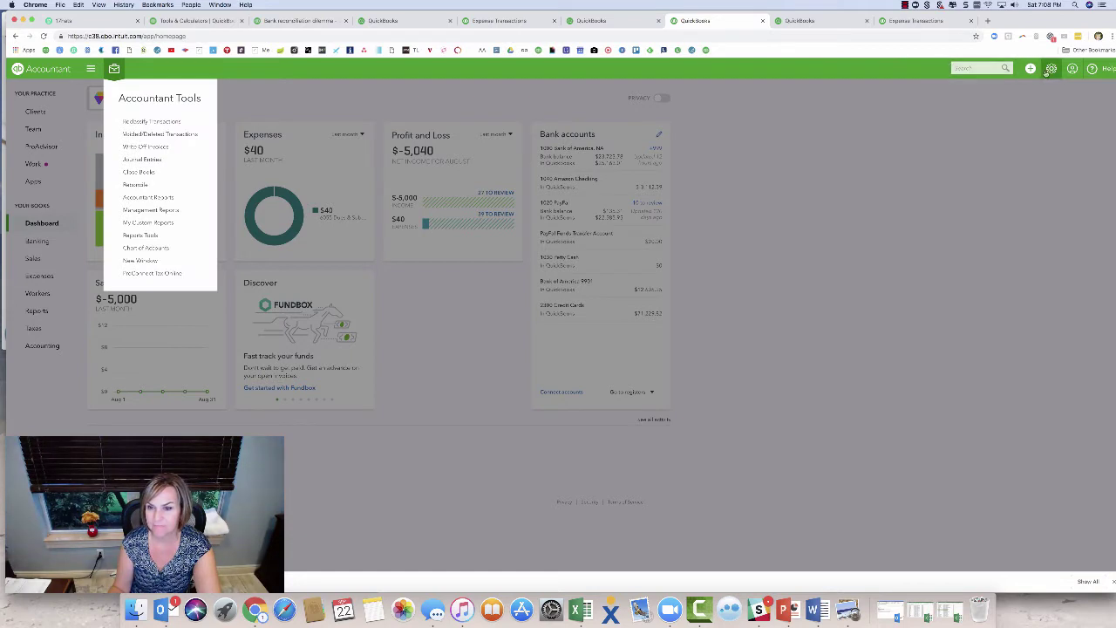
click(1050, 70)
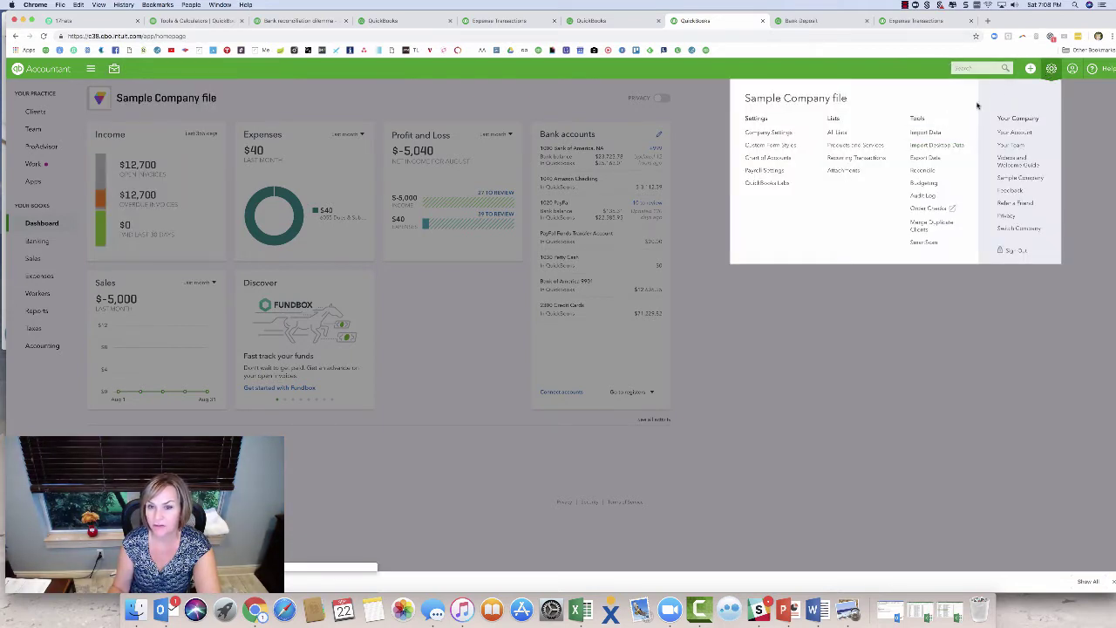
click(923, 170)
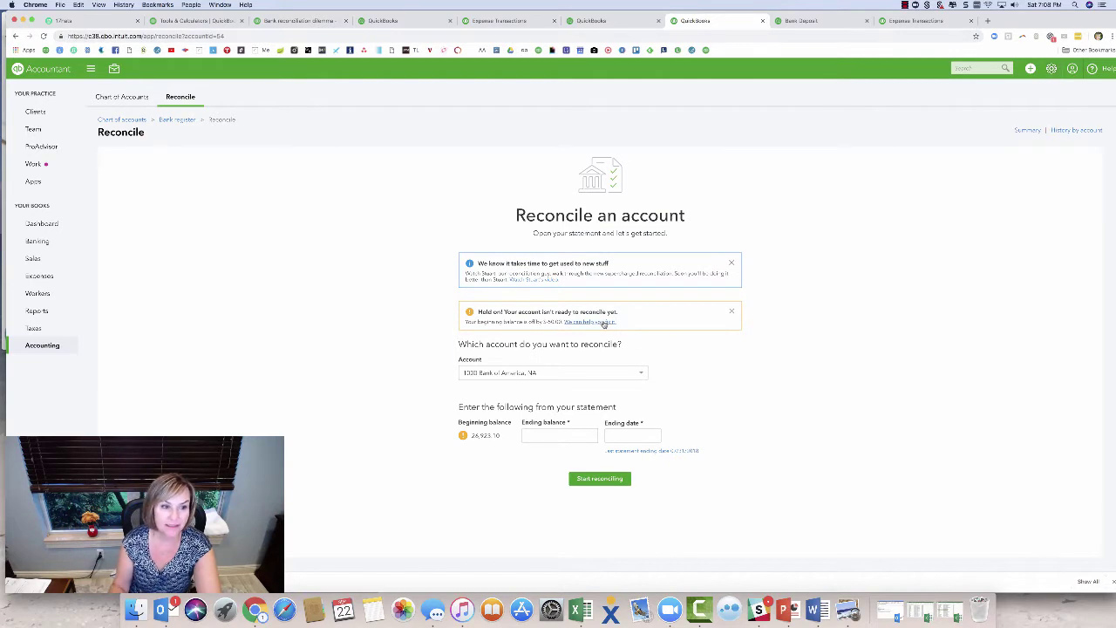
click(602, 322)
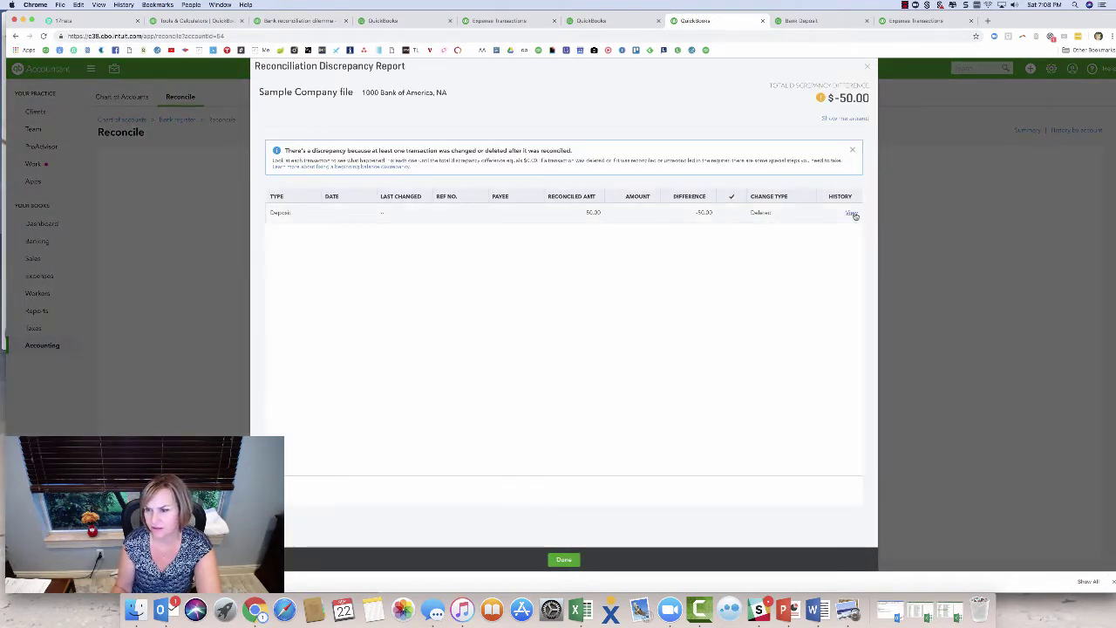
click(851, 213)
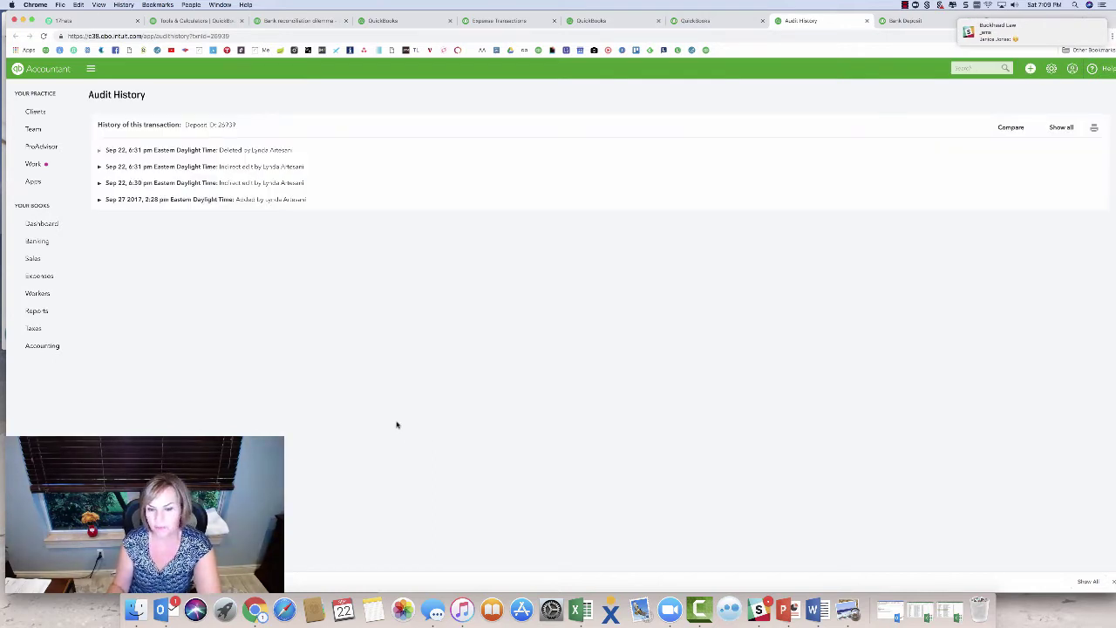
click(1061, 127)
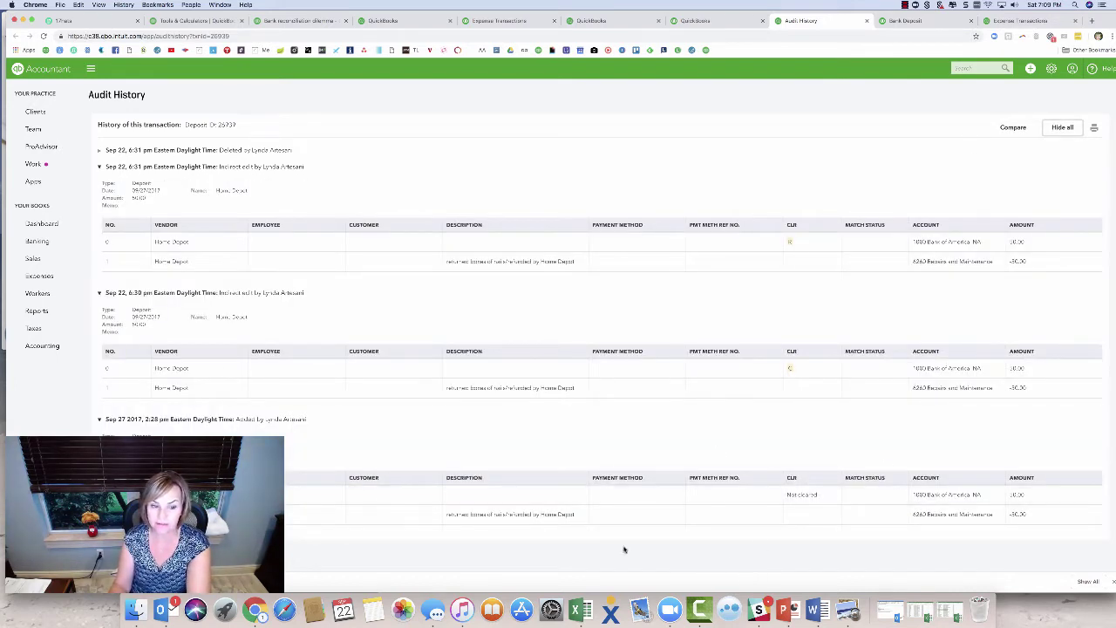
Step: Copy the description "returned boxes of nails/refunded by Home Depot" from the deposit's original audit entry
drag(577, 515, 438, 518)
right_click(454, 516)
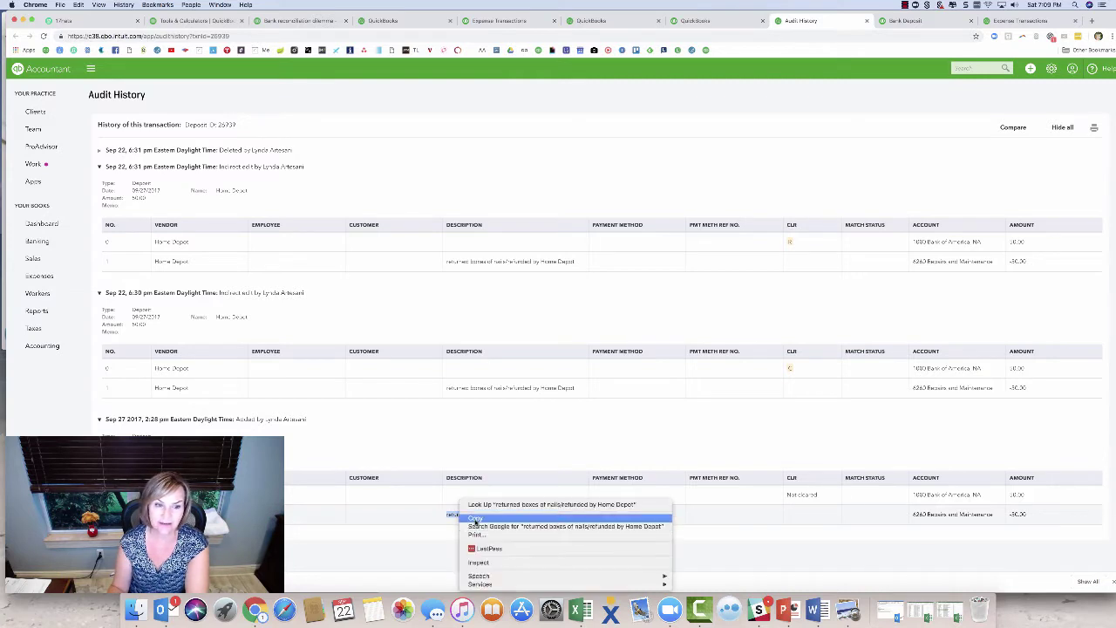
click(476, 518)
Step: In the new bank deposit, set Received From on the first added funds line to the vendor Home Depot
click(891, 21)
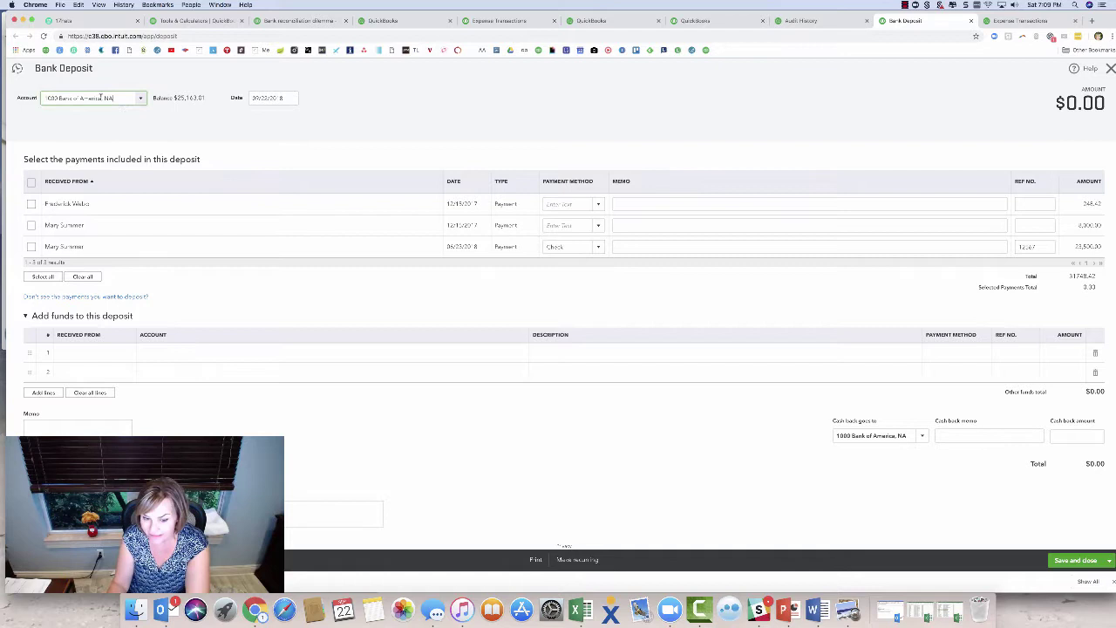
click(109, 355)
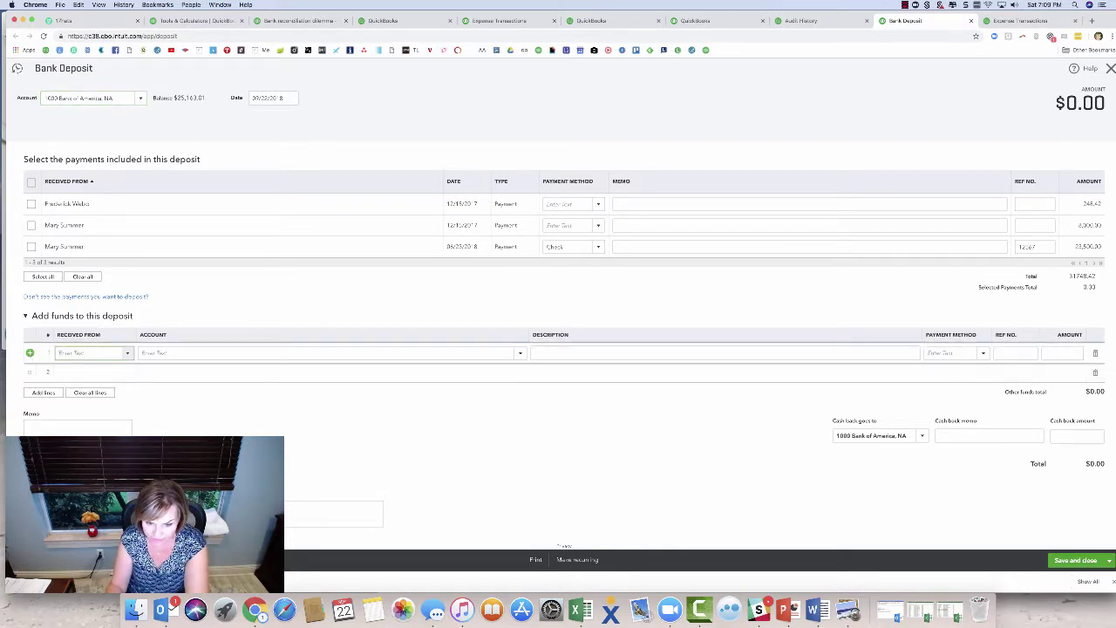
text(home)
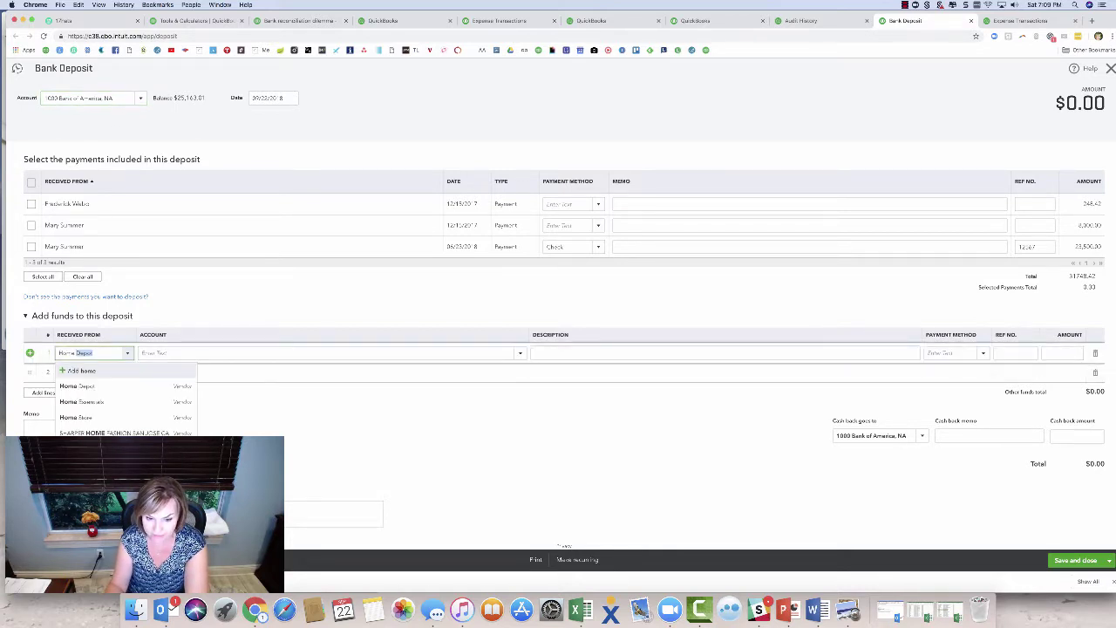
click(93, 386)
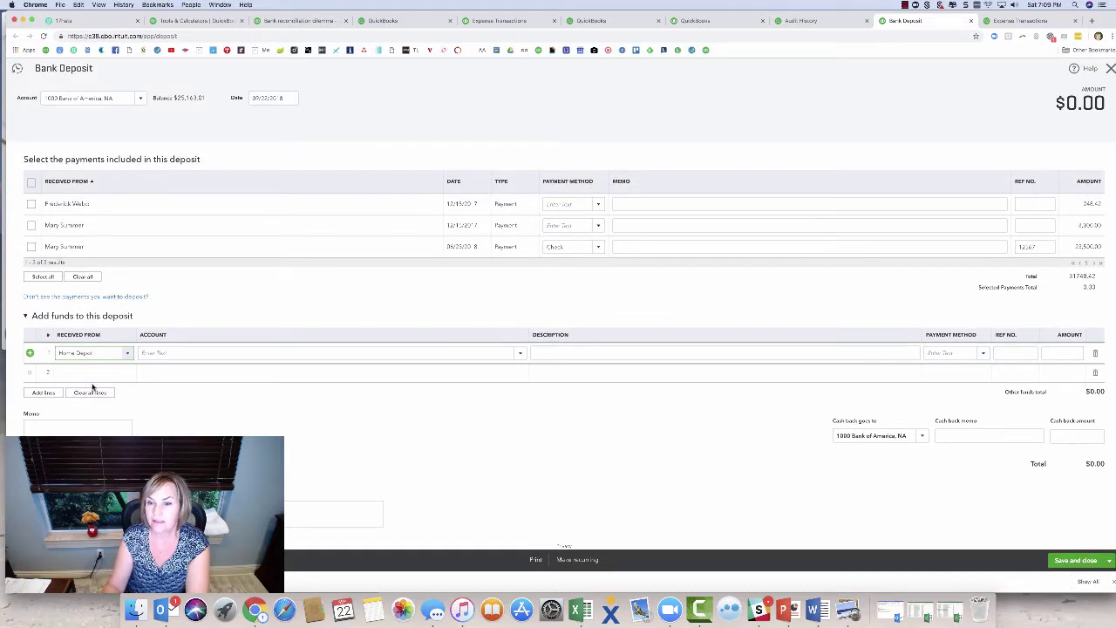
Step: Check the original account in the audit history and assign 6260 Repairs and Maintenance to the Home Depot deposit line
click(211, 348)
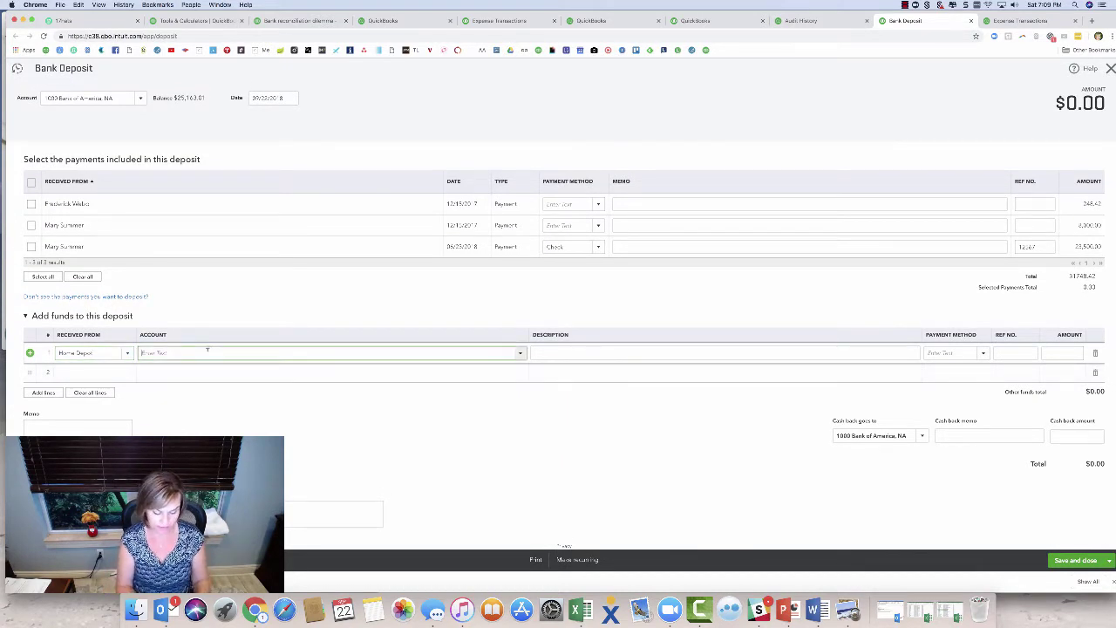
click(848, 15)
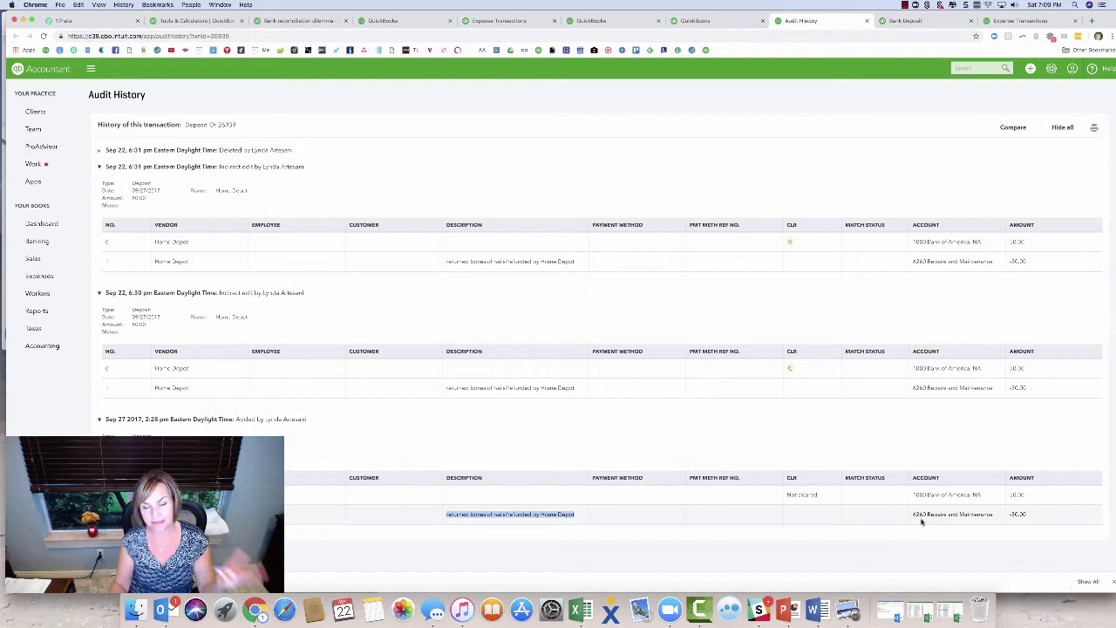
click(942, 21)
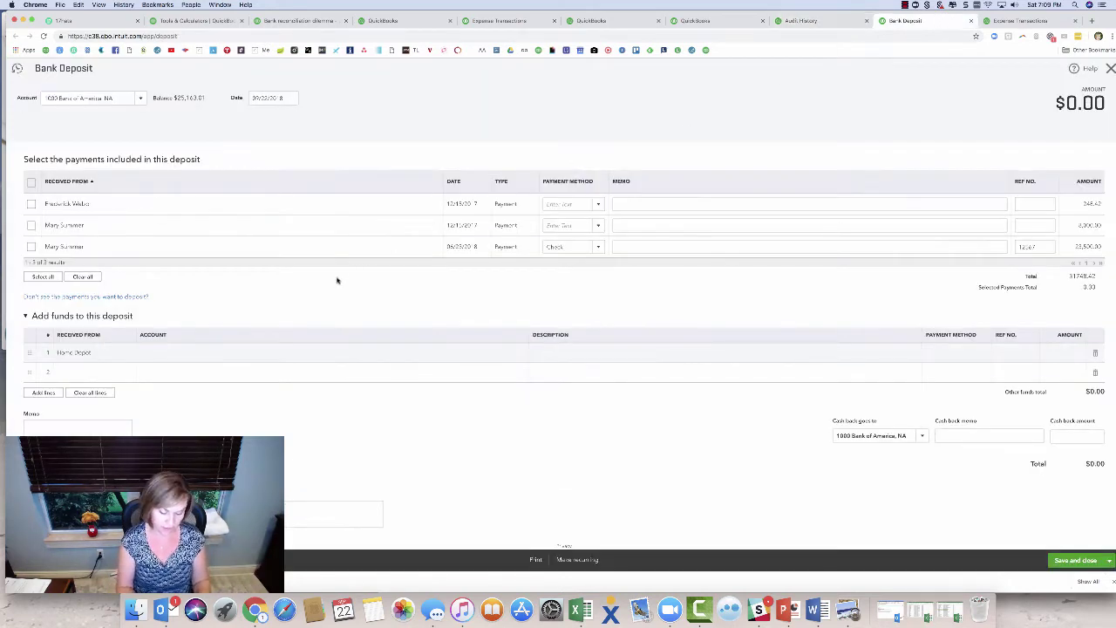
click(197, 353)
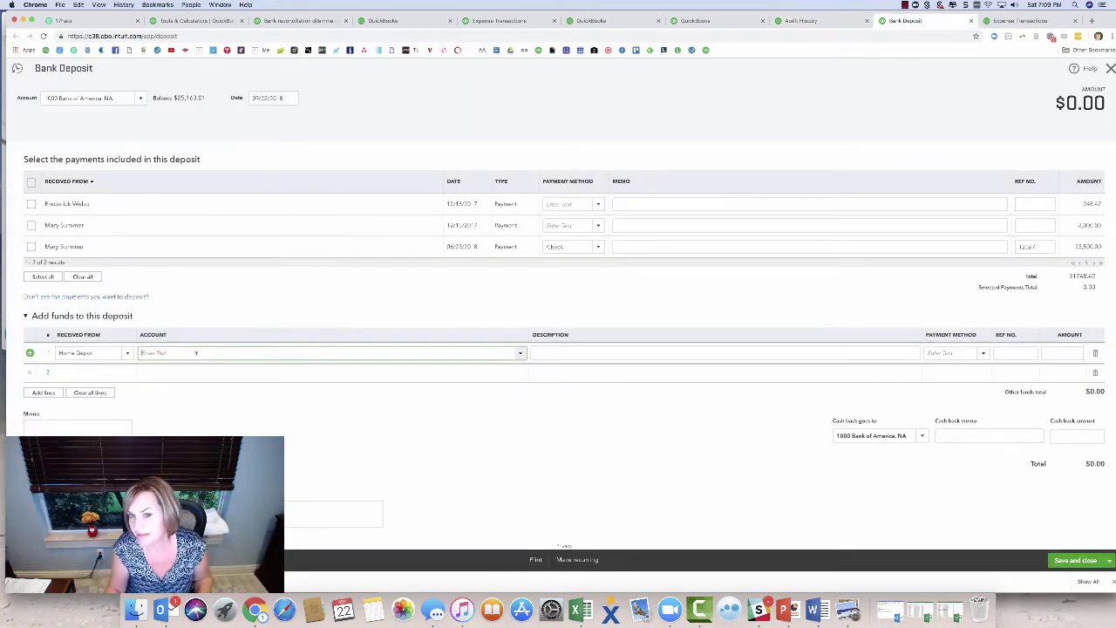
text(rep)
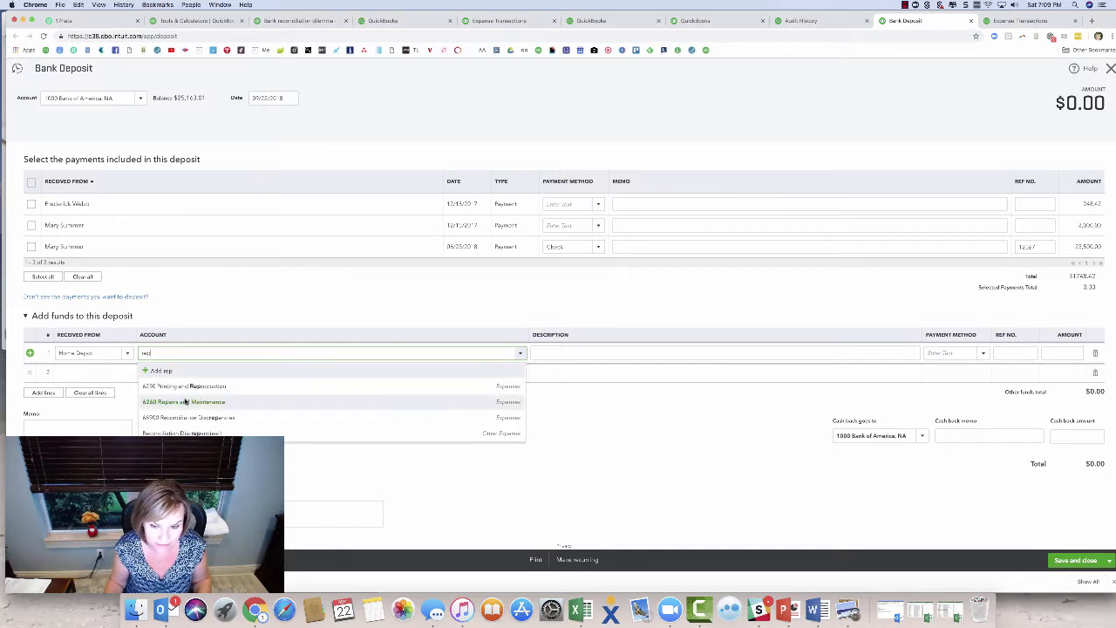
right_click(185, 401)
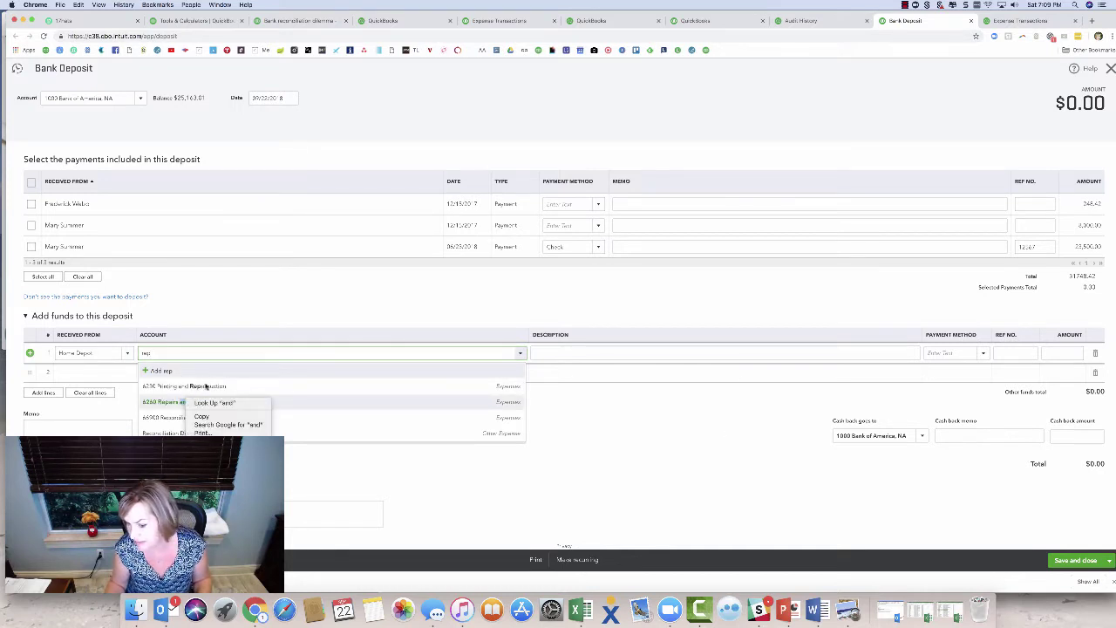
click(314, 413)
click(414, 407)
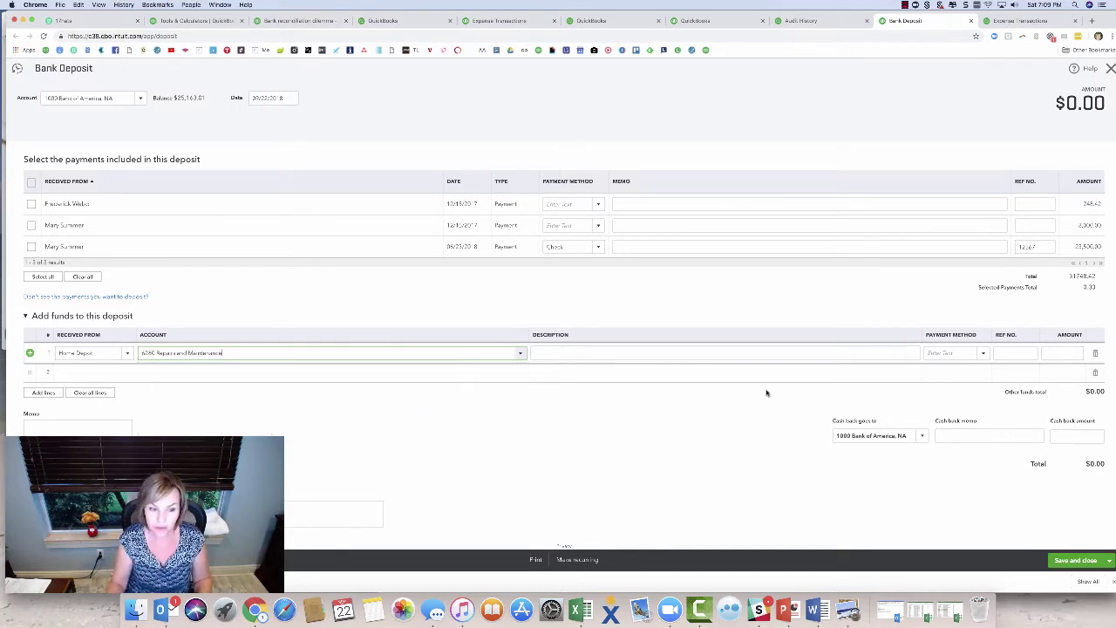
Step: Set the amount of the Home Depot deposit line to 50.00
click(1064, 351)
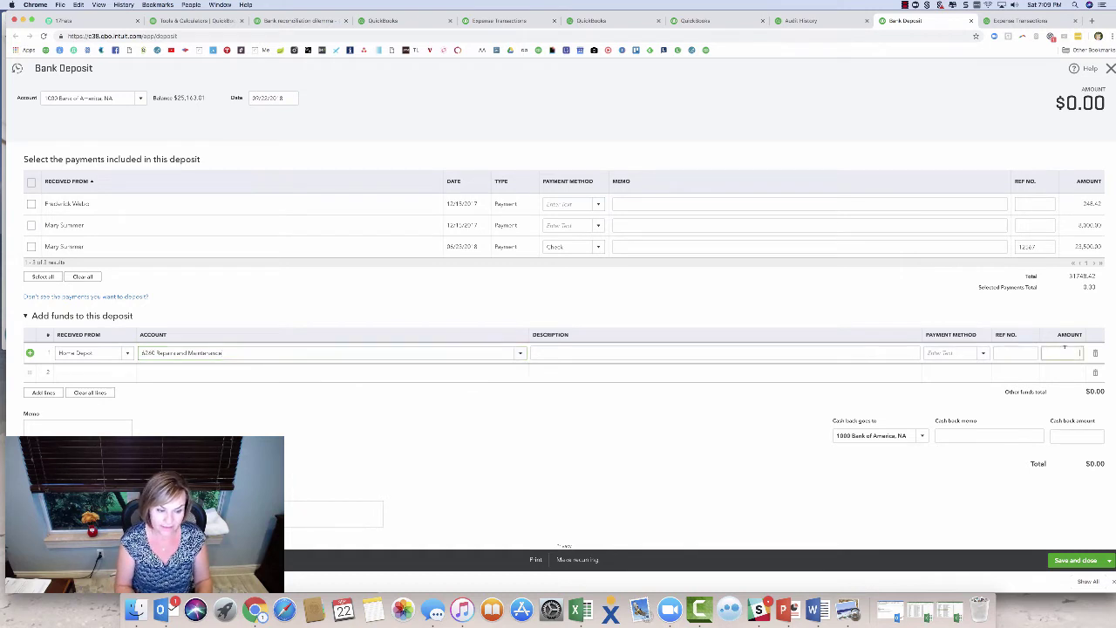
text(50)
key(Tab)
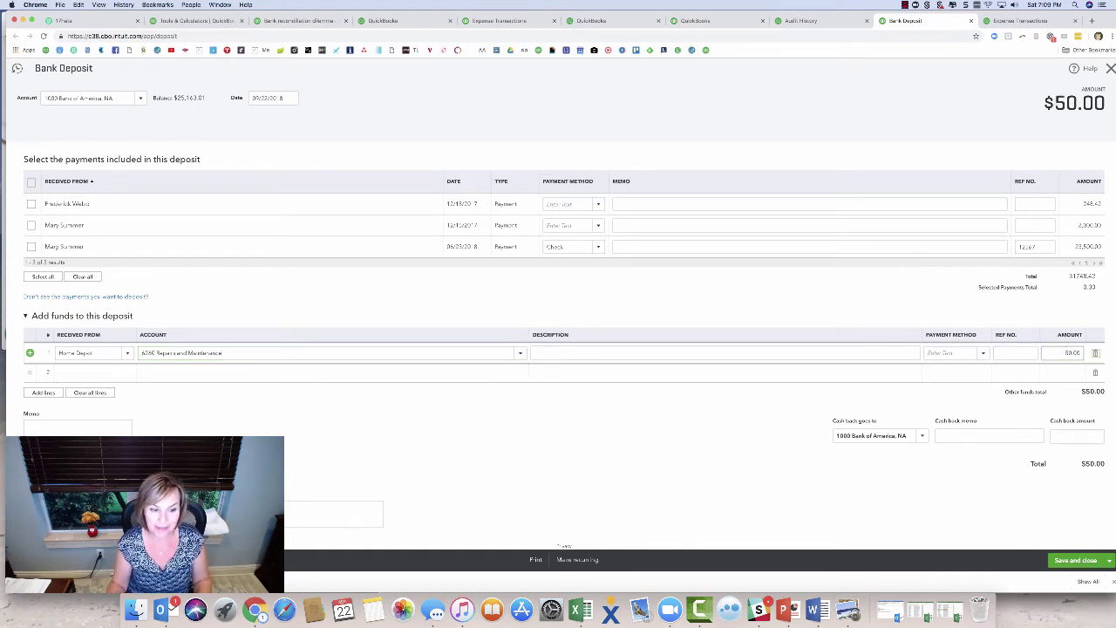
Step: Check the original deposit date in the audit history, set the new deposit's date to 09/22/2017, and save and close it
click(830, 24)
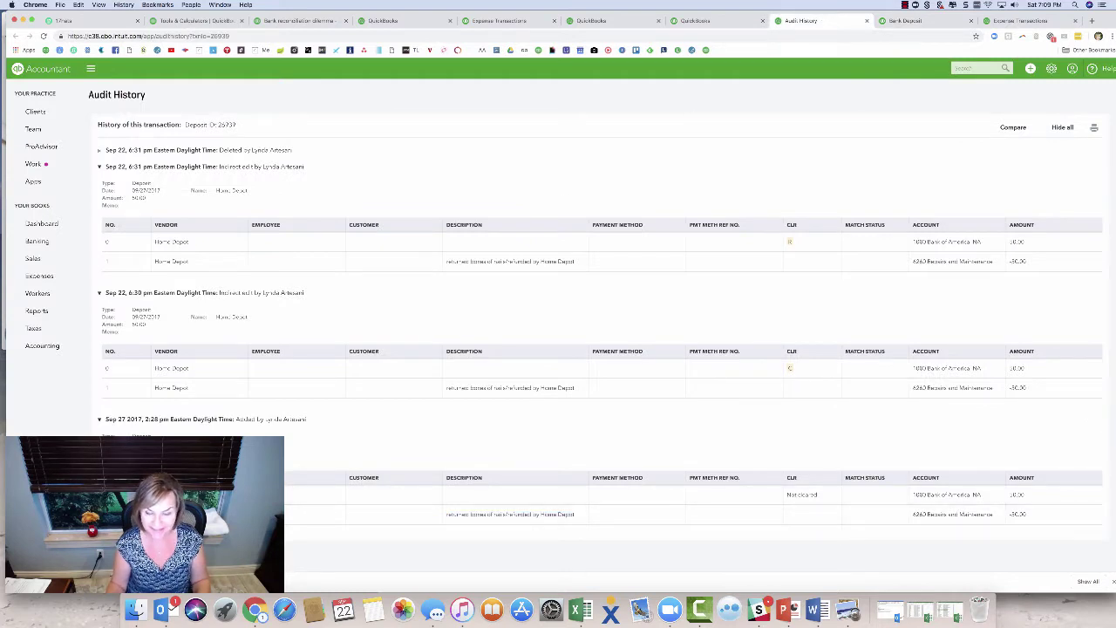
click(942, 20)
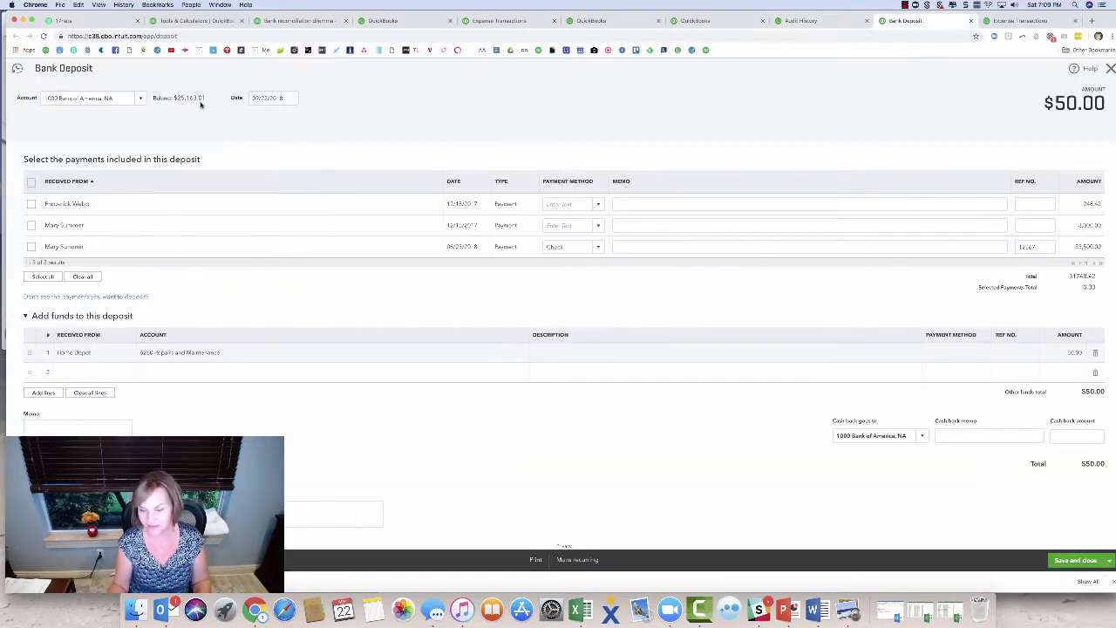
click(291, 98)
click(305, 192)
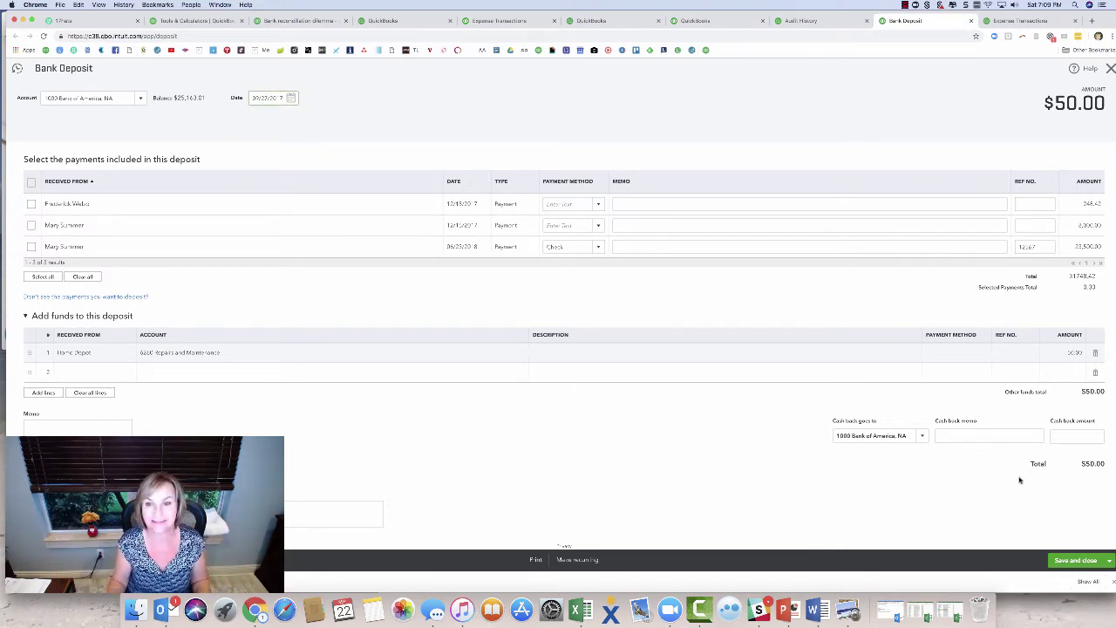
click(1073, 560)
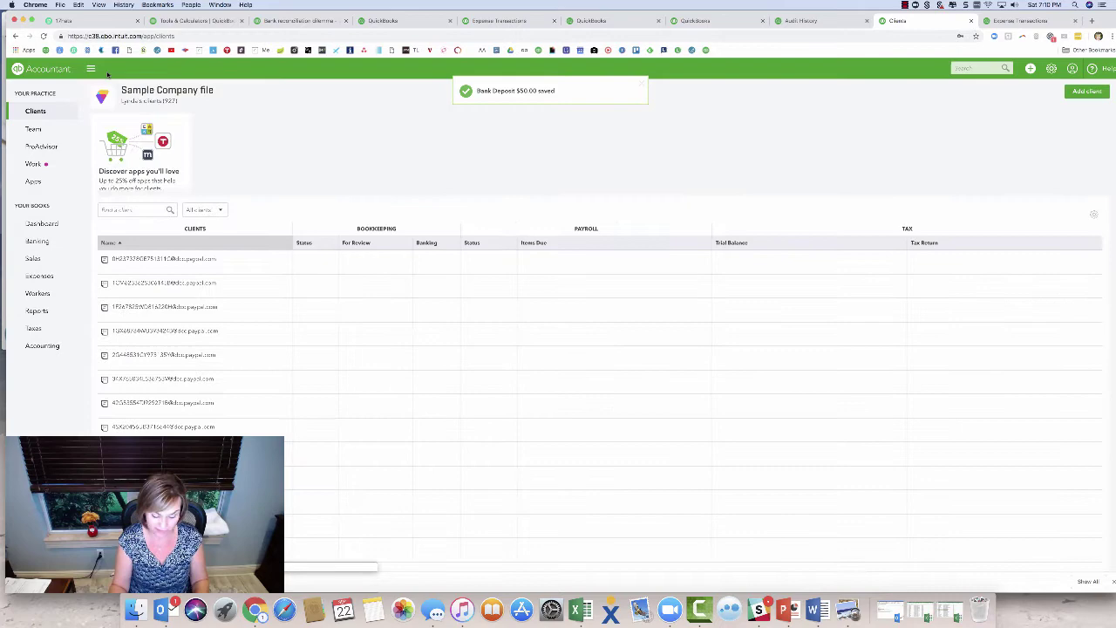
Step: Open the Reconcile page again to check the beginning balance of 1000 Bank of America, NA
click(1052, 68)
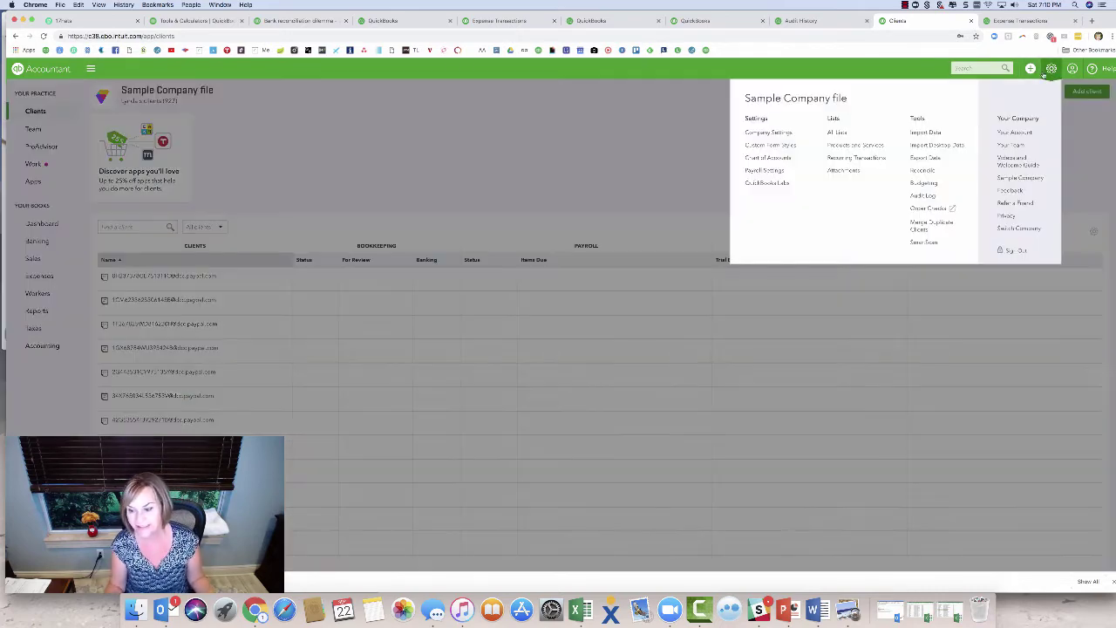
click(923, 172)
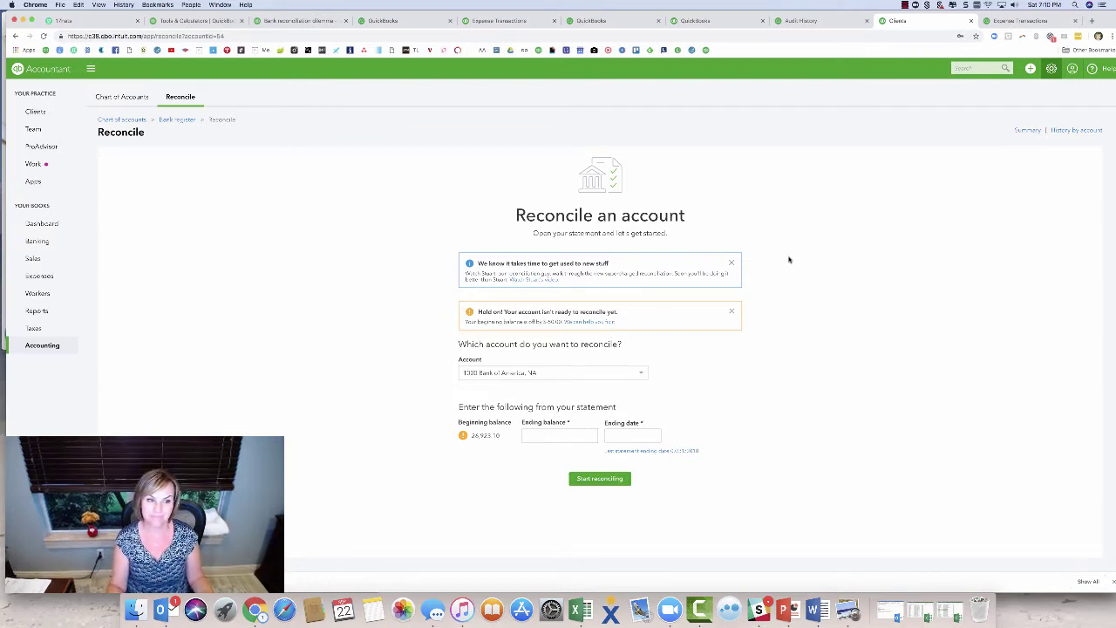
Step: Open the bank register of 1000 Bank of America, NA and look through its transactions for the Home Depot deposit
click(169, 119)
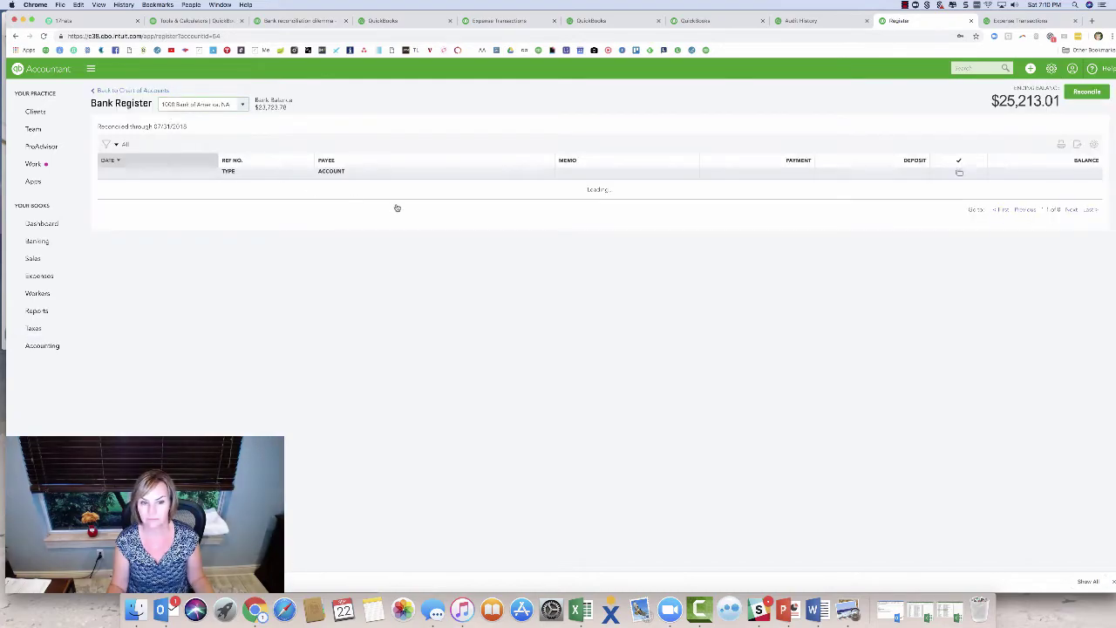
scroll(384, 262, down, 15)
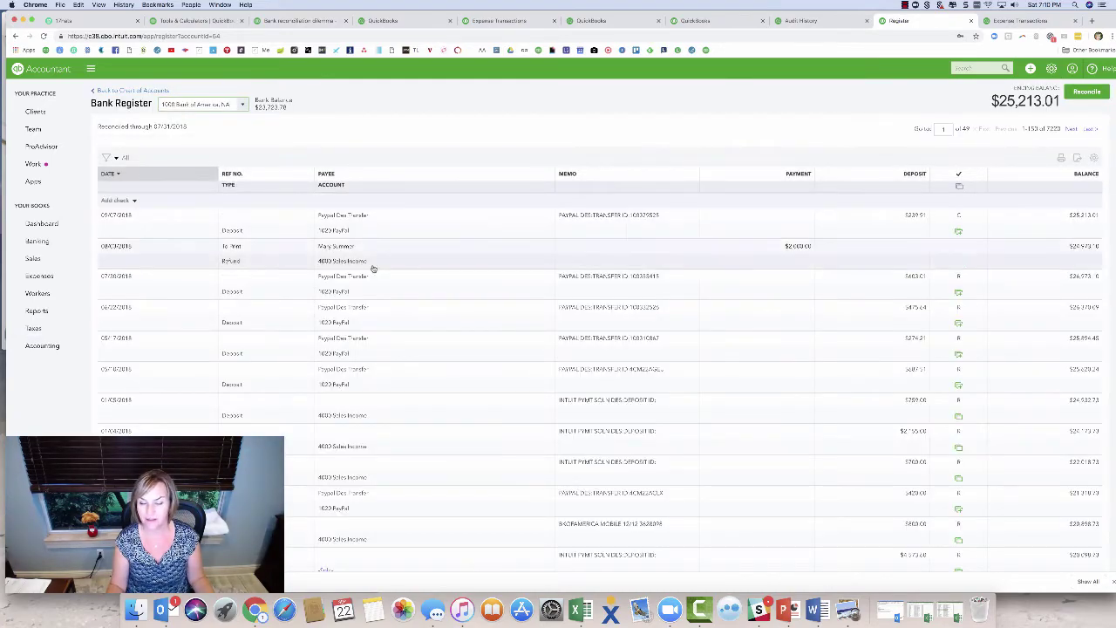
scroll(362, 302, up, 10)
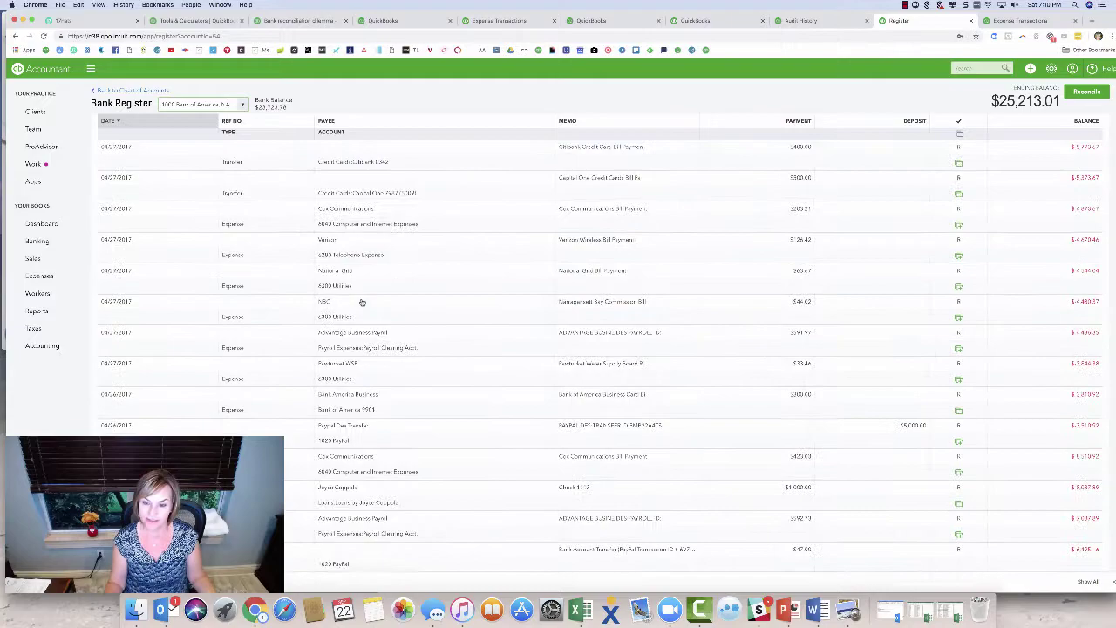
scroll(362, 302, up, 10)
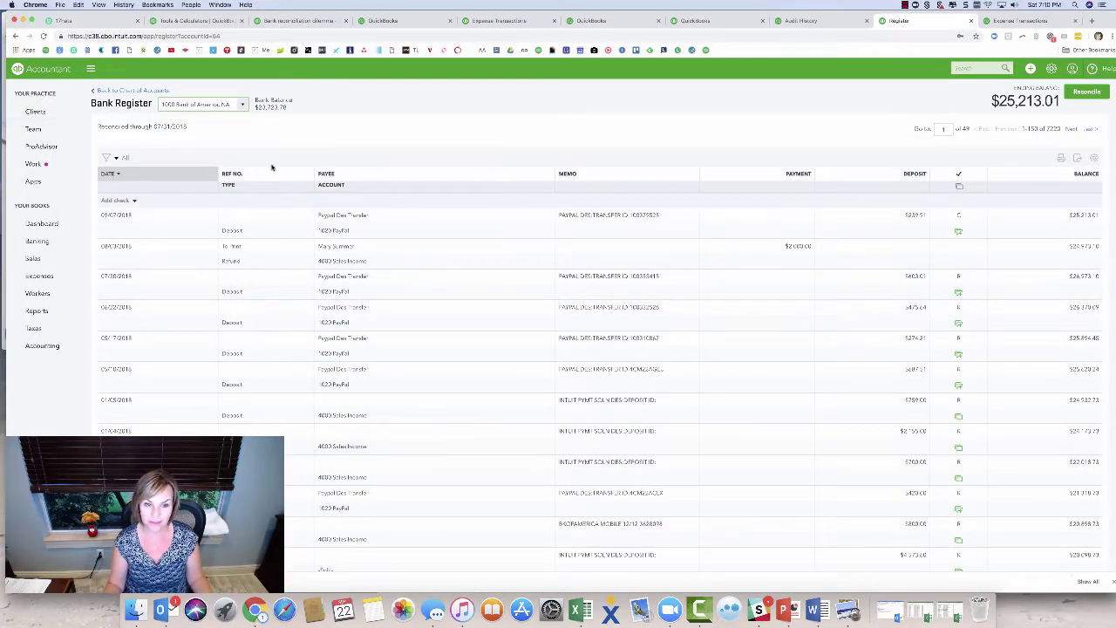
Step: Filter the bank register to transactions dated from 09/27/2017 to 09/27/2017
click(111, 158)
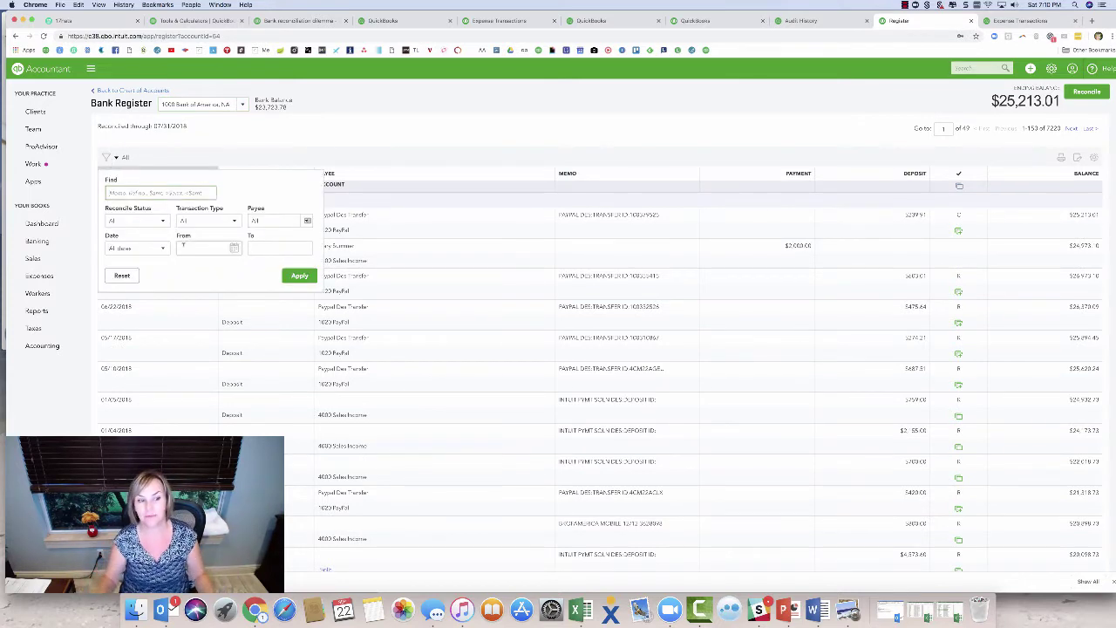
click(202, 249)
text(6/27/1)
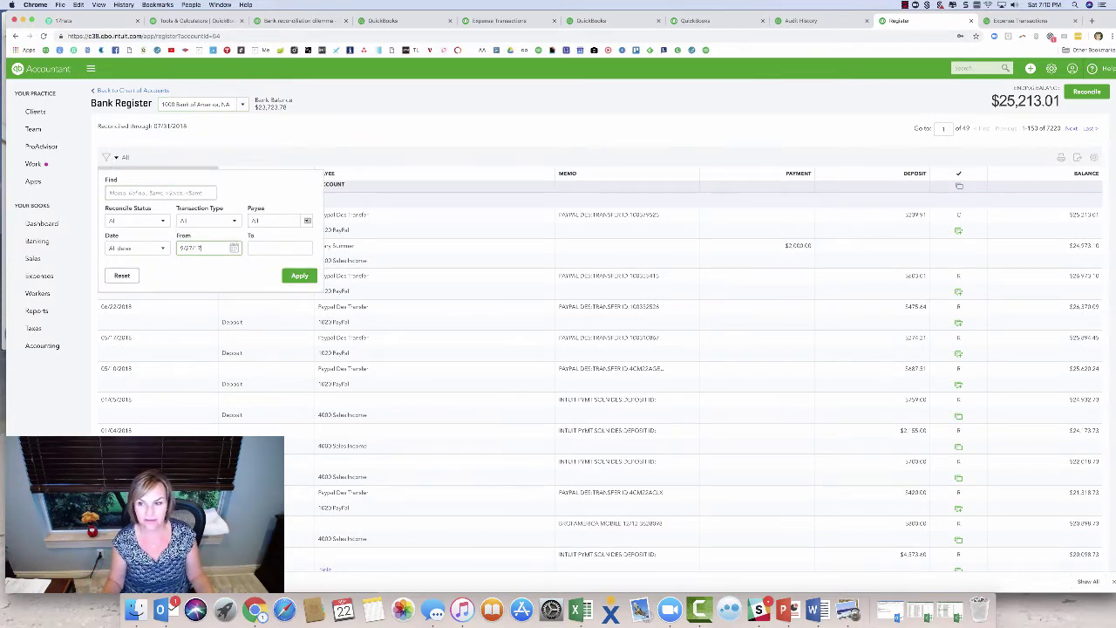
key(Tab)
text(9/27/201)
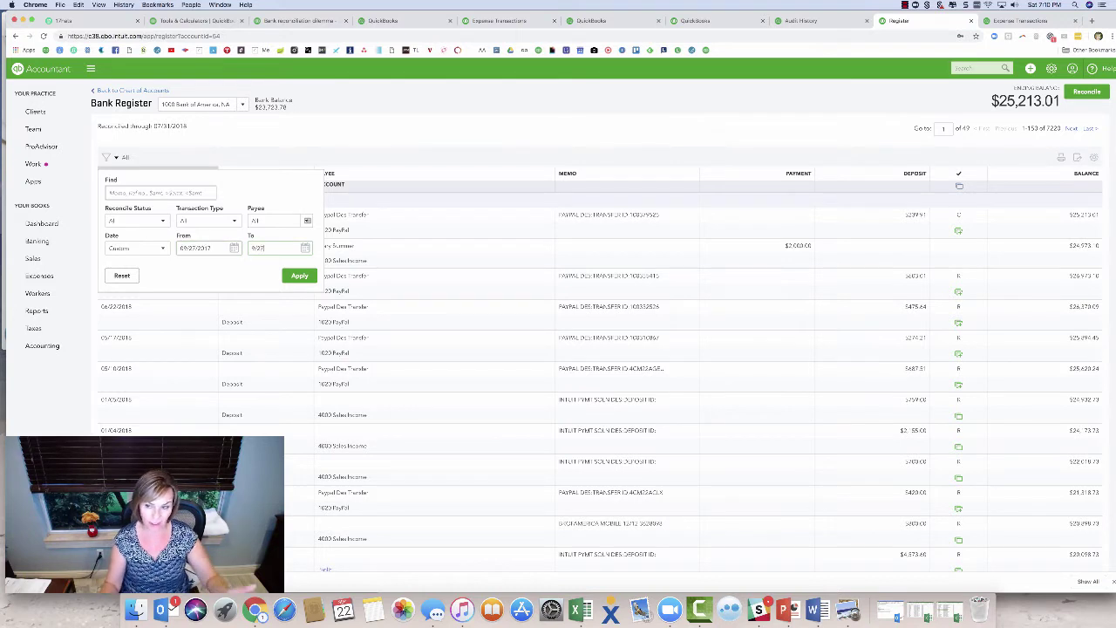
text(7)
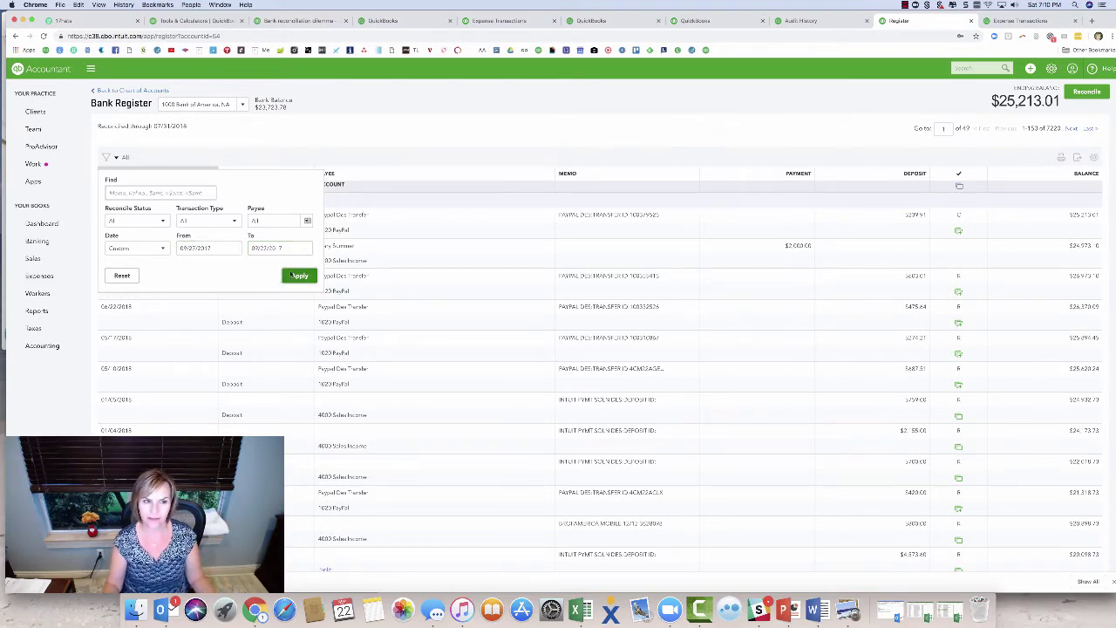
click(300, 275)
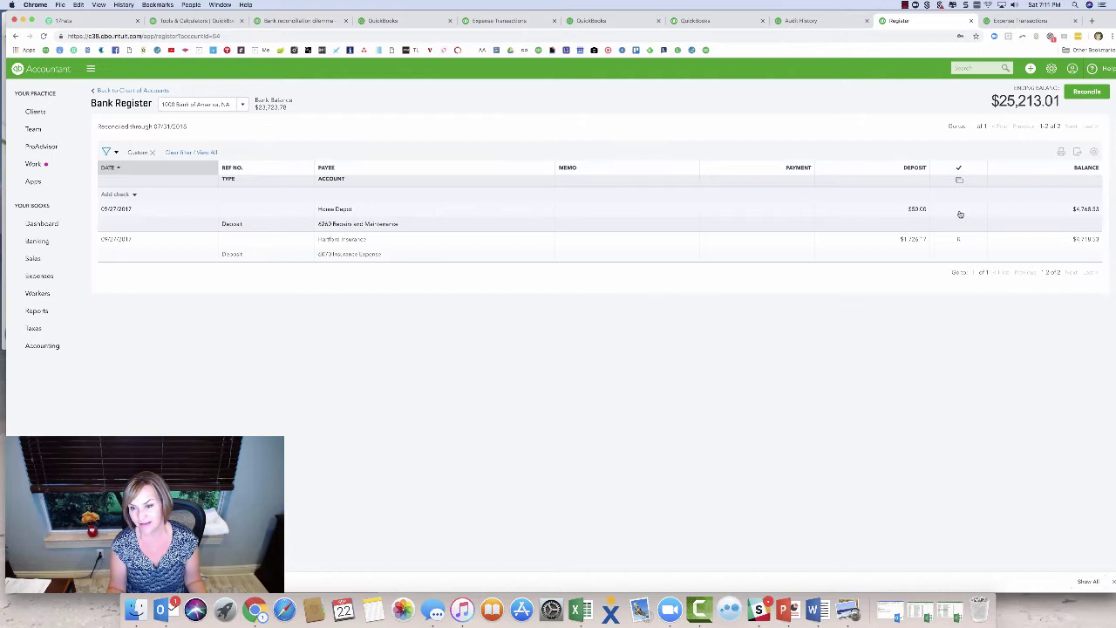
Step: Save the $50 Home Depot deposit with reconcile status R, accepting the manual change, and check the account's beginning balance on the Reconcile page
click(960, 214)
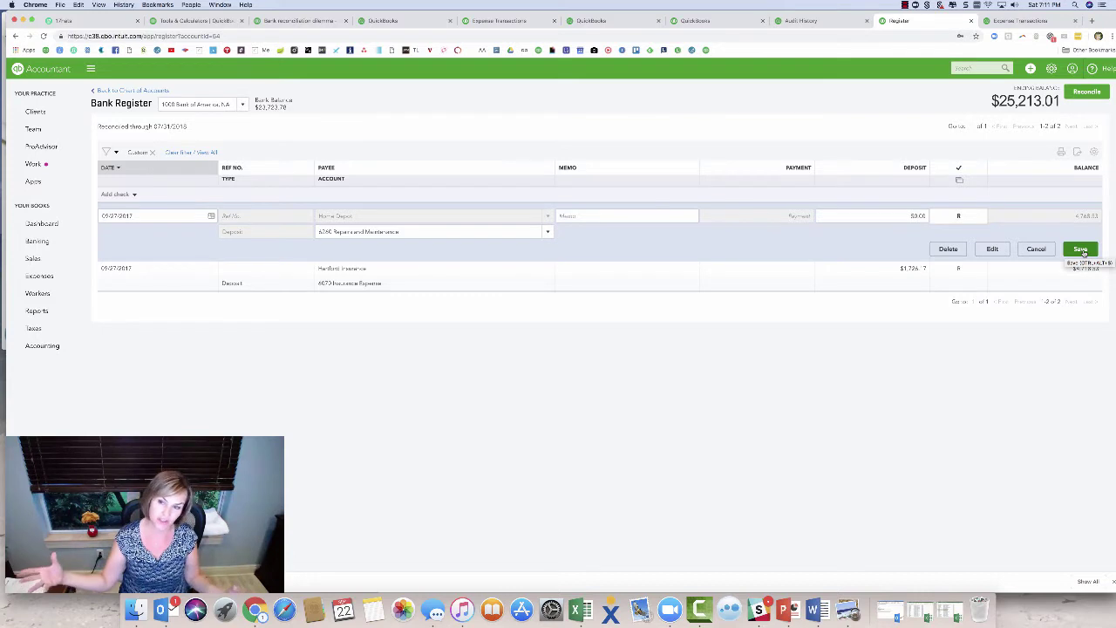
click(1082, 250)
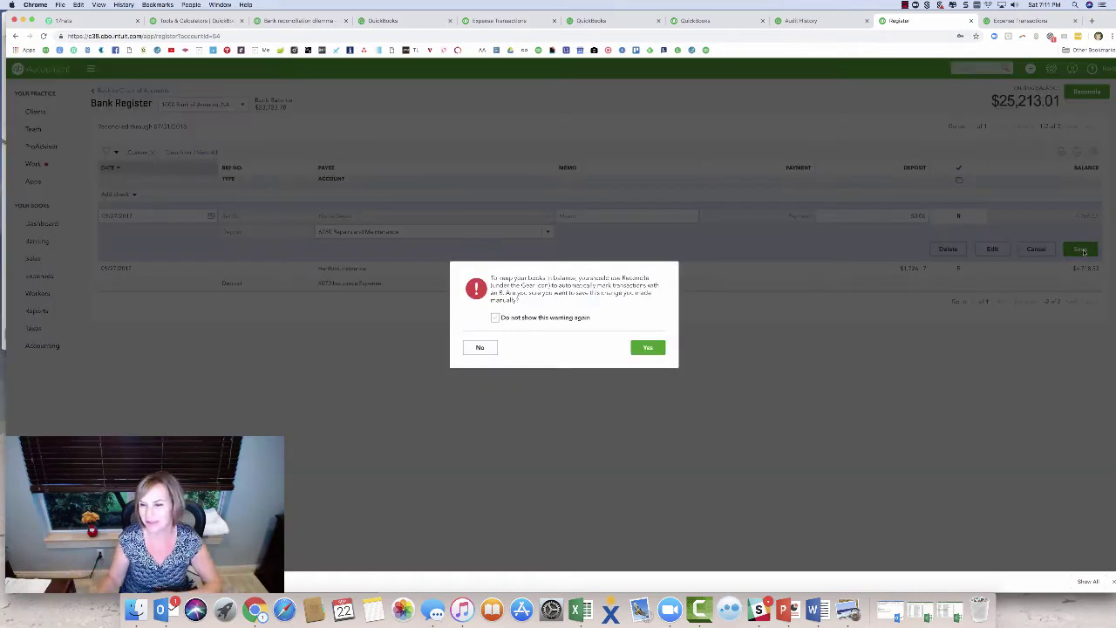
click(648, 347)
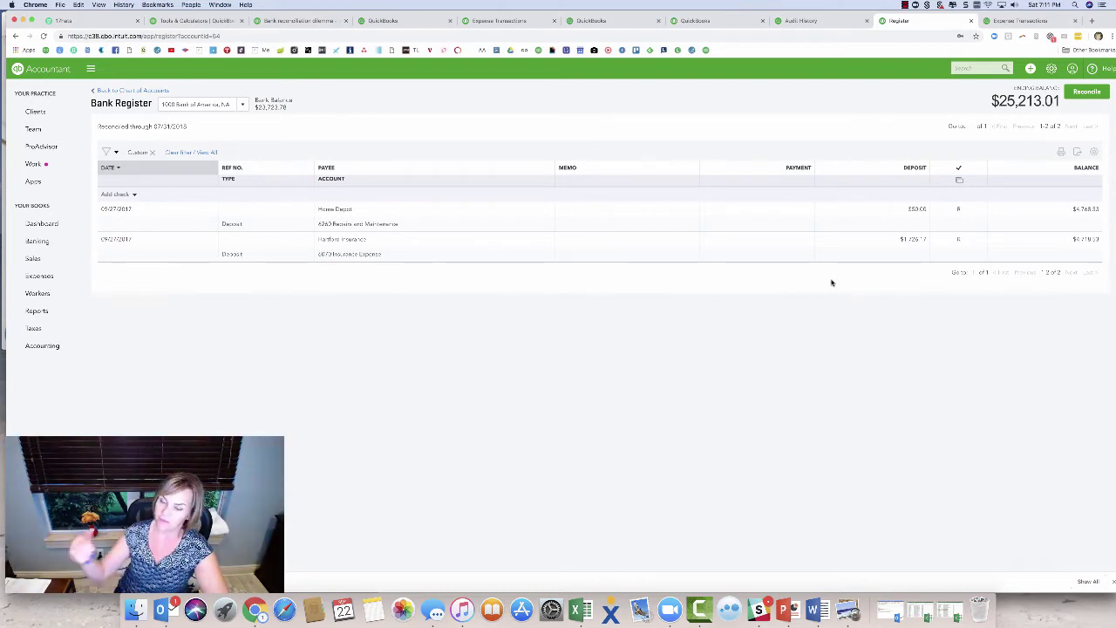
click(1088, 96)
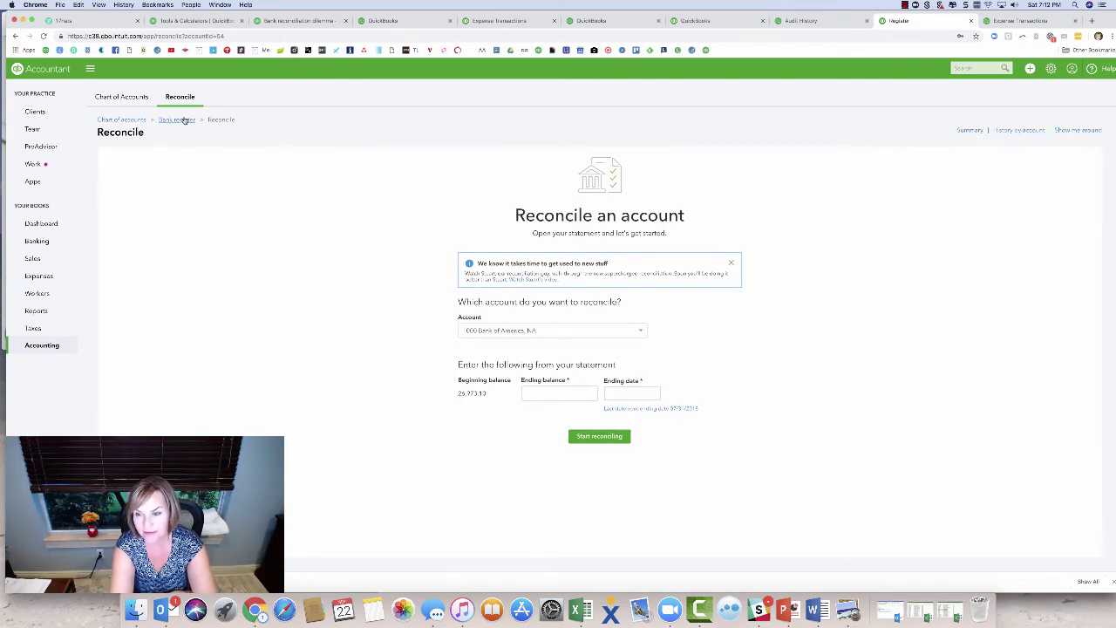
Step: Return to the bank register, clear its custom date filter, and locate the 09/27/2017 Home Depot deposit in the full list
click(184, 119)
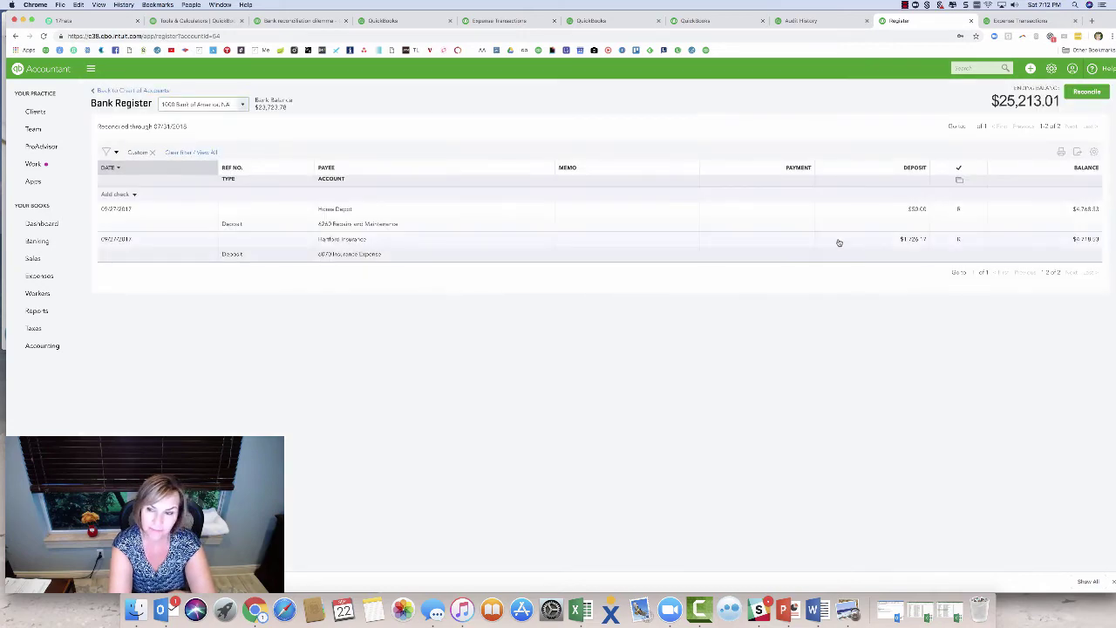
click(155, 153)
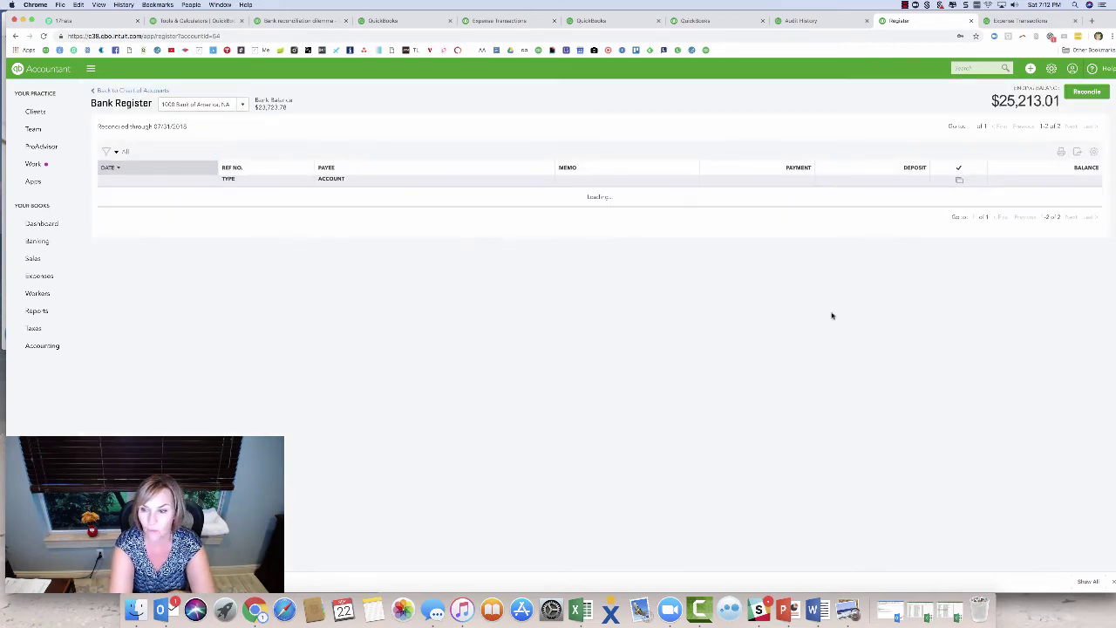
scroll(944, 335, down, 15)
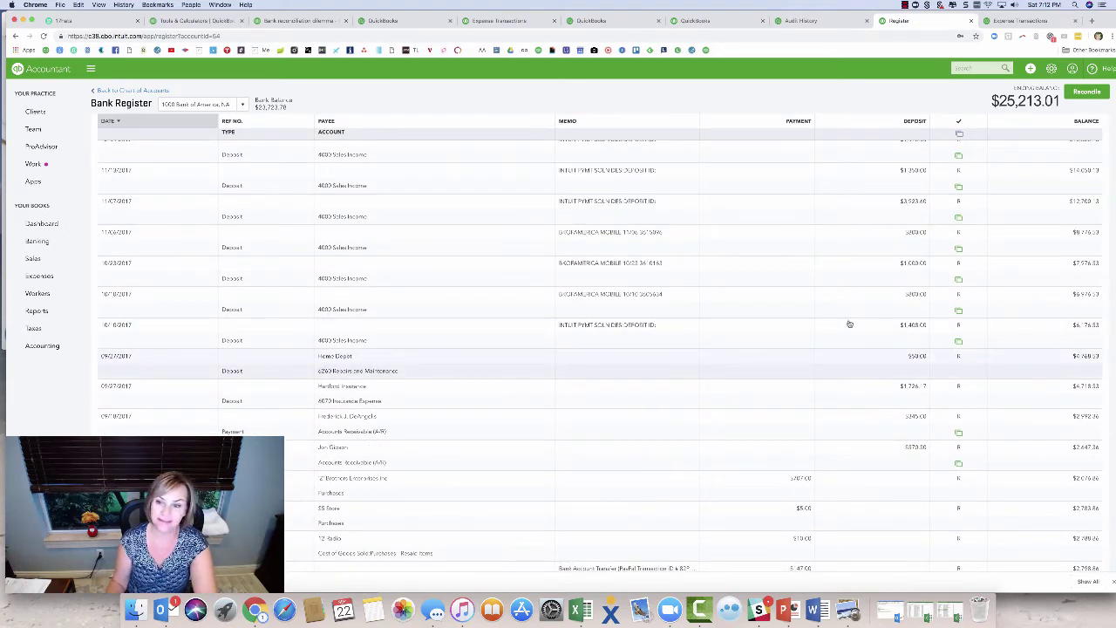
Step: Try to delete the reconciled Home Depot deposit, decline the deletion, and open its full Bank Deposit form to examine the account line
click(872, 362)
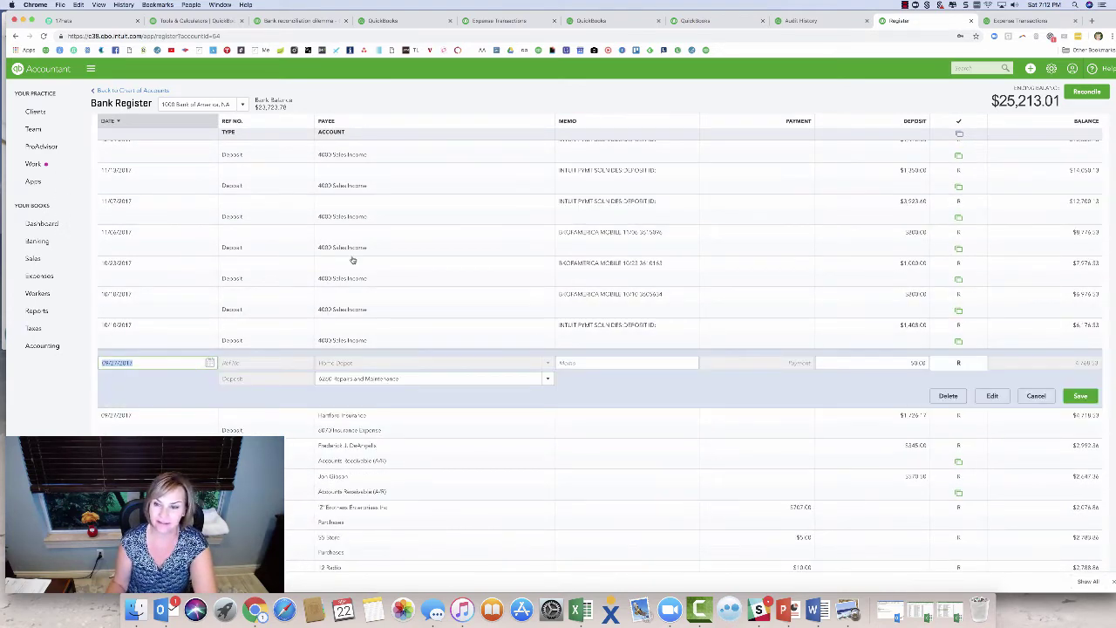
click(945, 396)
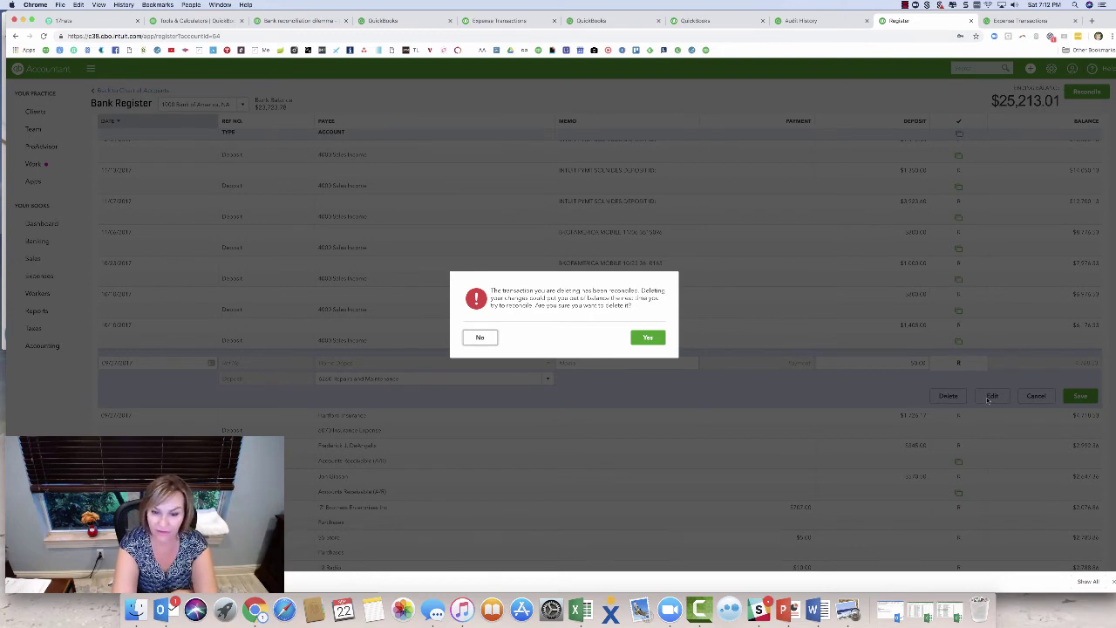
click(466, 338)
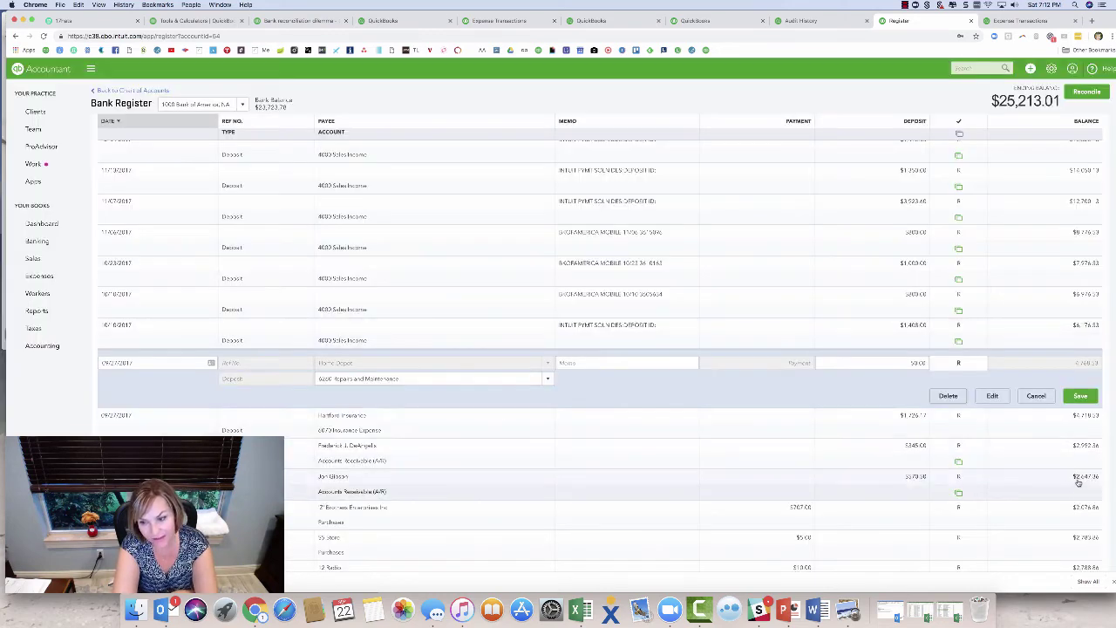
click(993, 396)
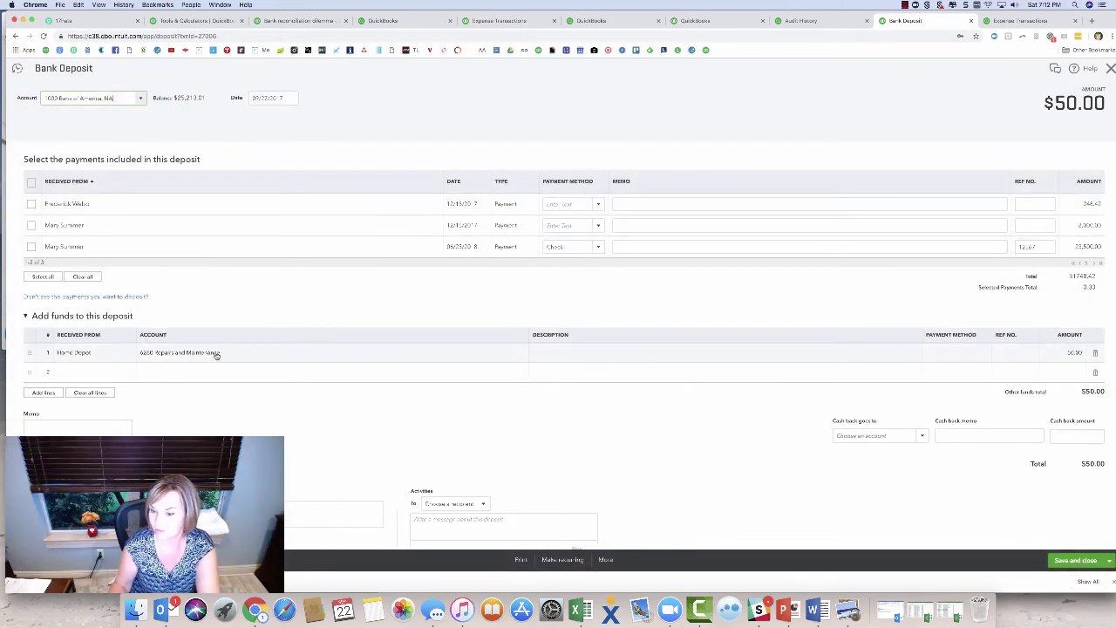
click(218, 354)
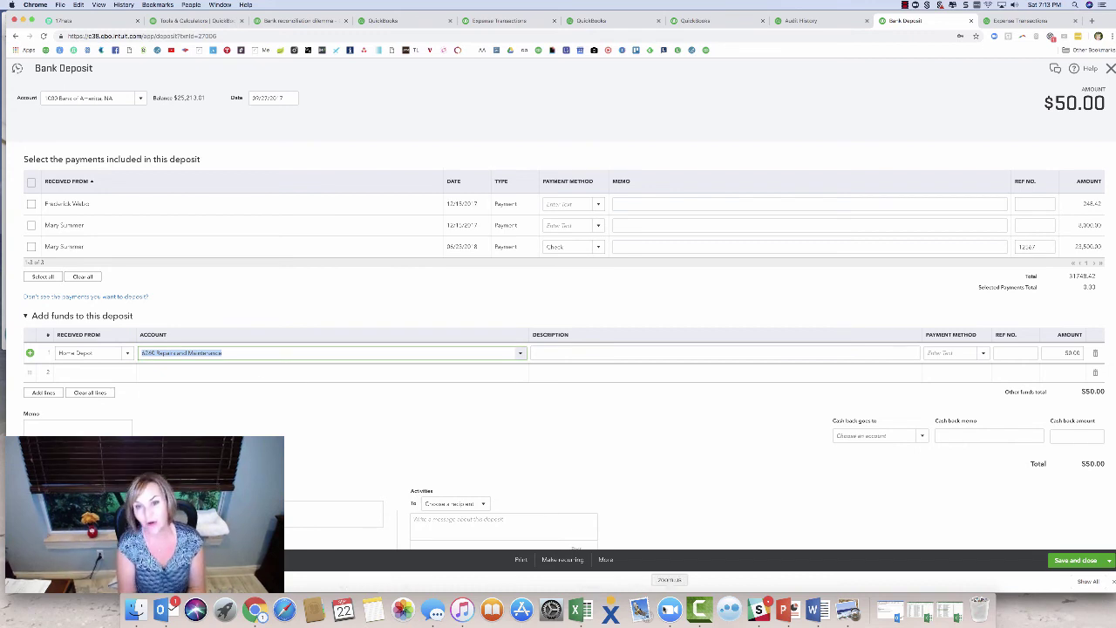
click(669, 611)
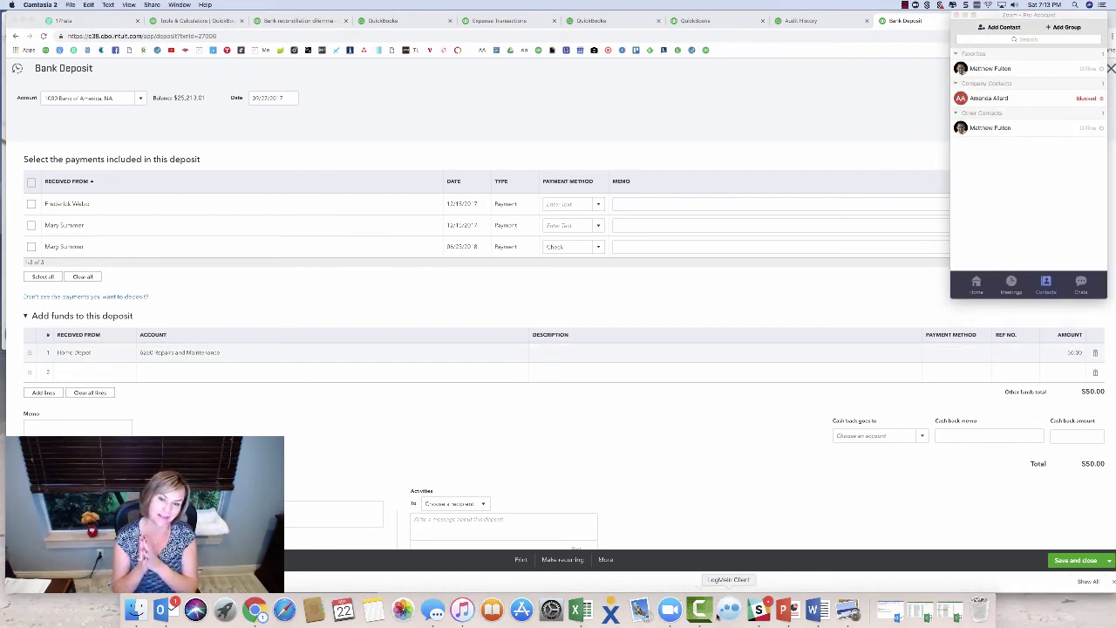
right_click(699, 609)
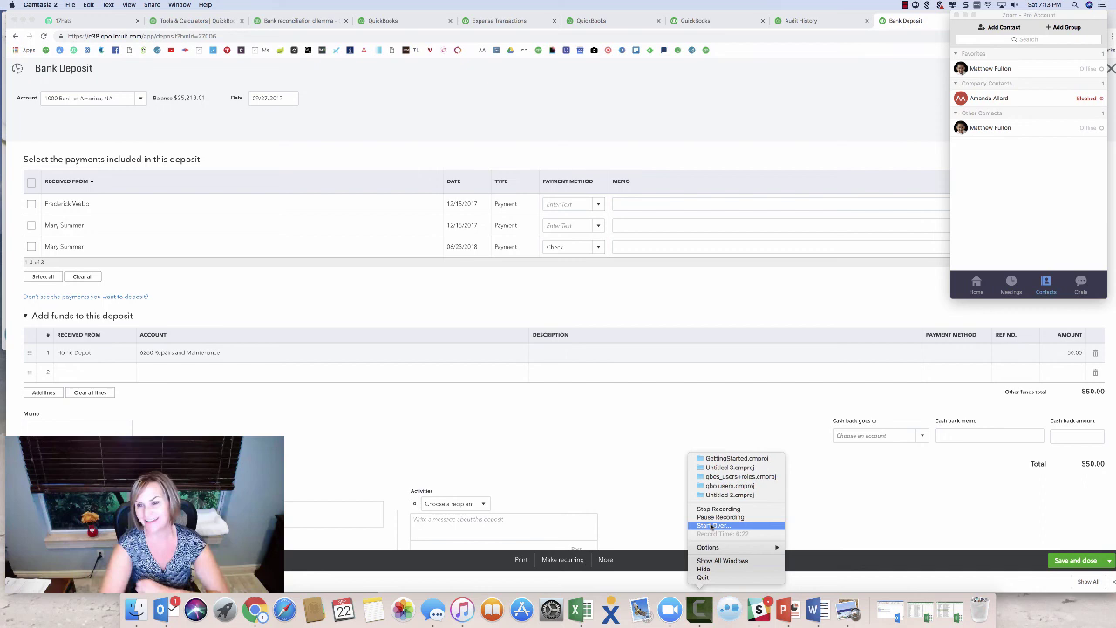